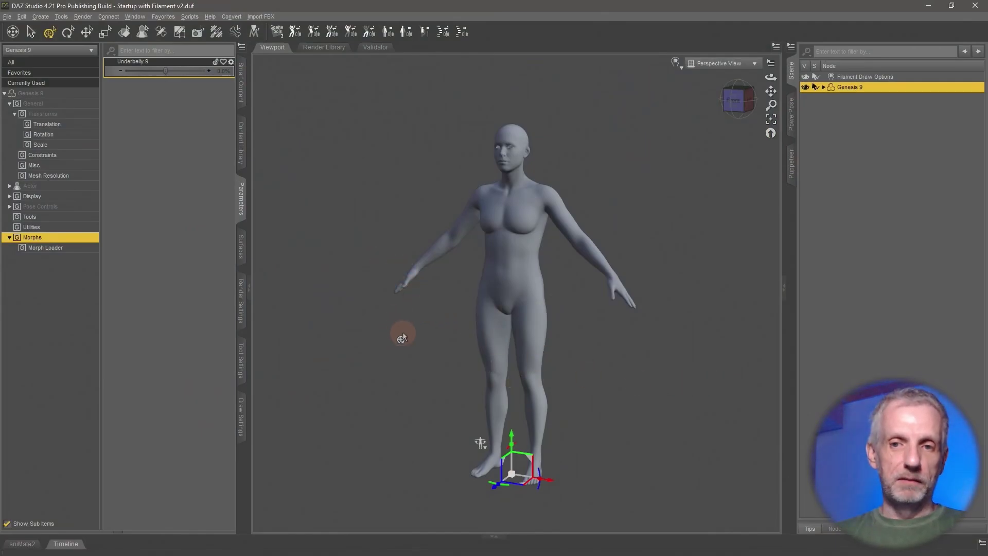
Reframe the Genesis 9 figure and dial the Underbelly 9 morph to 100%.
scroll(410, 286, up, 3)
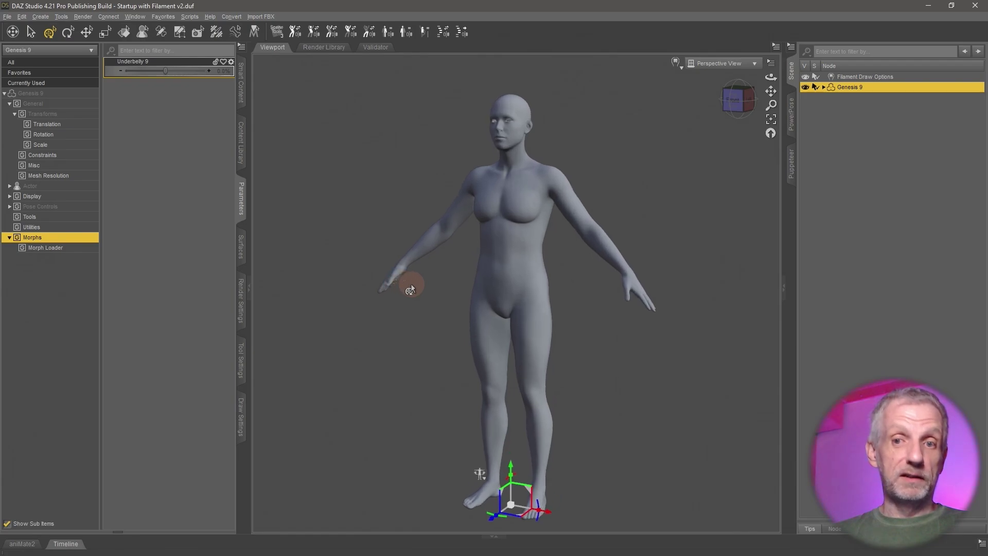
drag(410, 287, 398, 285)
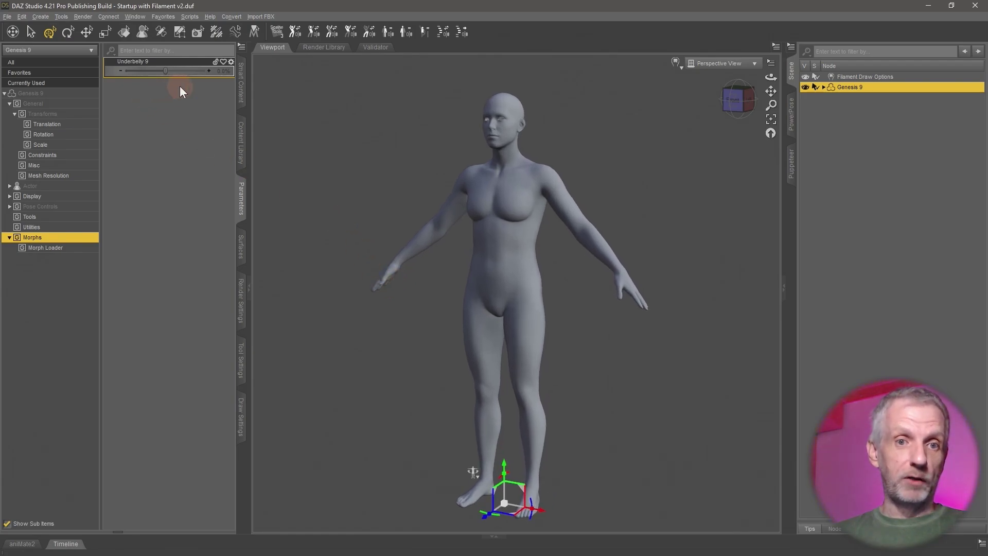
drag(166, 71, 207, 70)
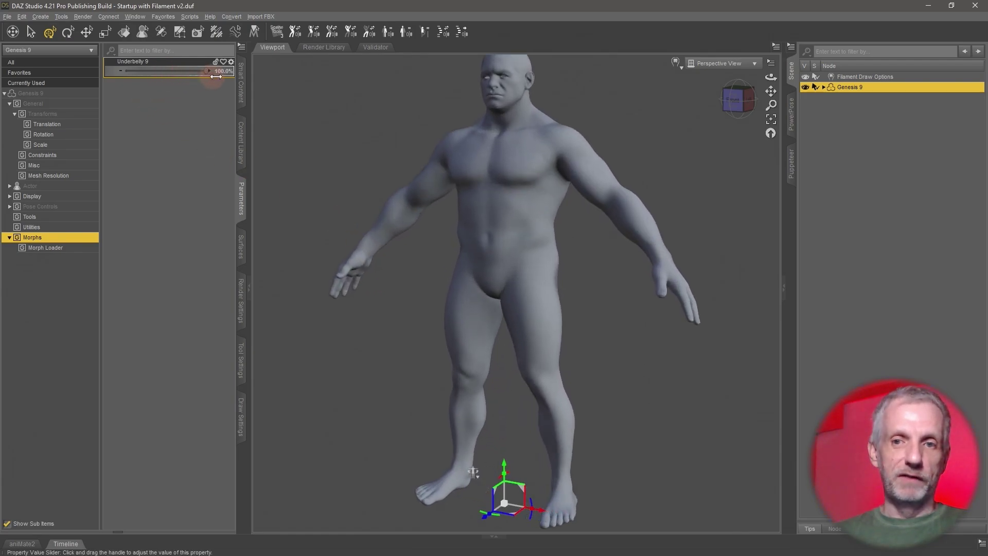
mouse_move(355, 185)
mouse_down()
mouse_move(359, 197)
mouse_move(351, 186)
mouse_move(375, 190)
mouse_move(360, 189)
mouse_up()
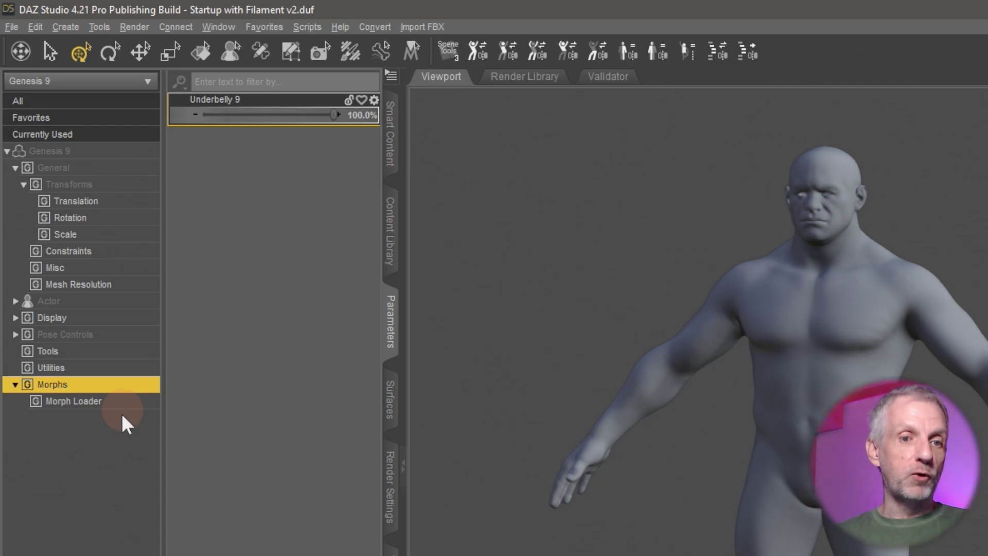
click(98, 302)
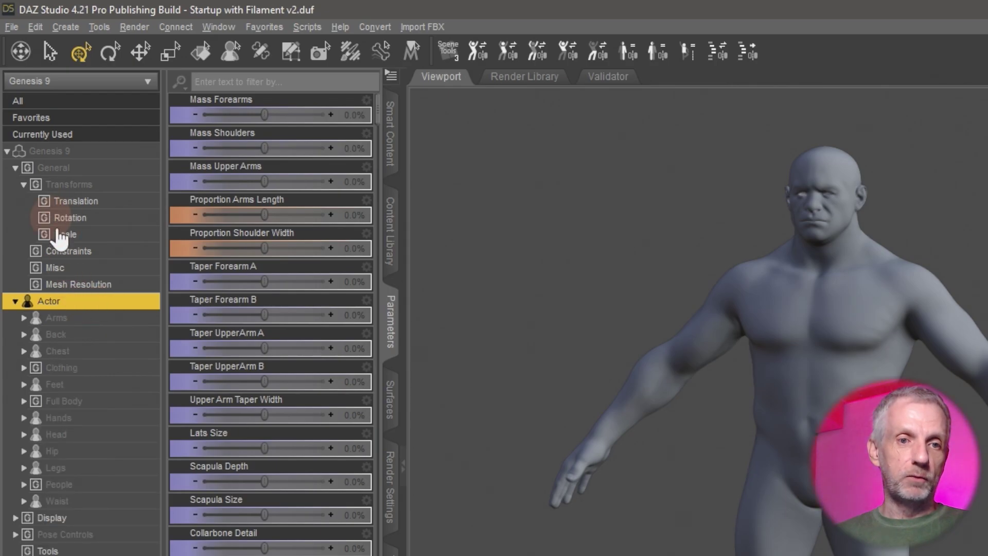
click(115, 486)
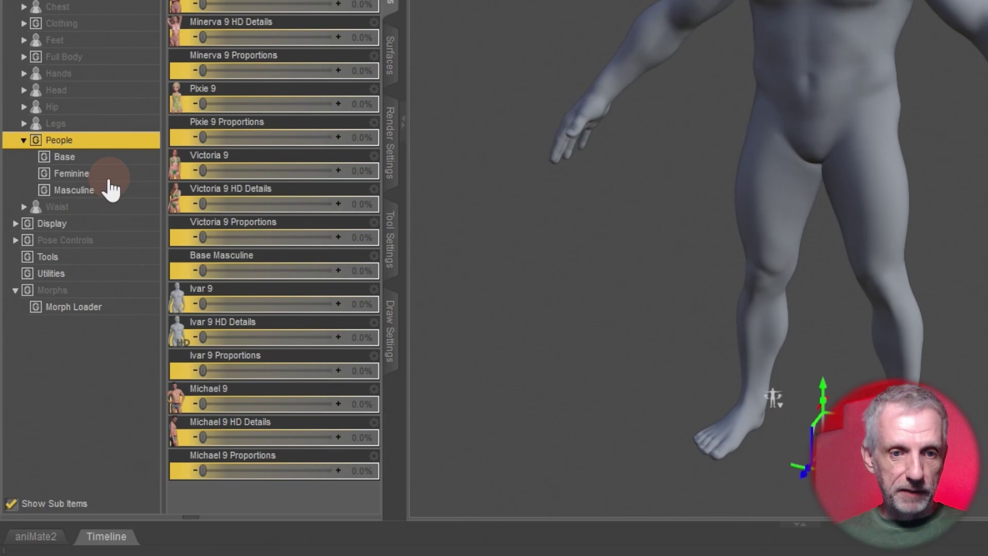
click(108, 535)
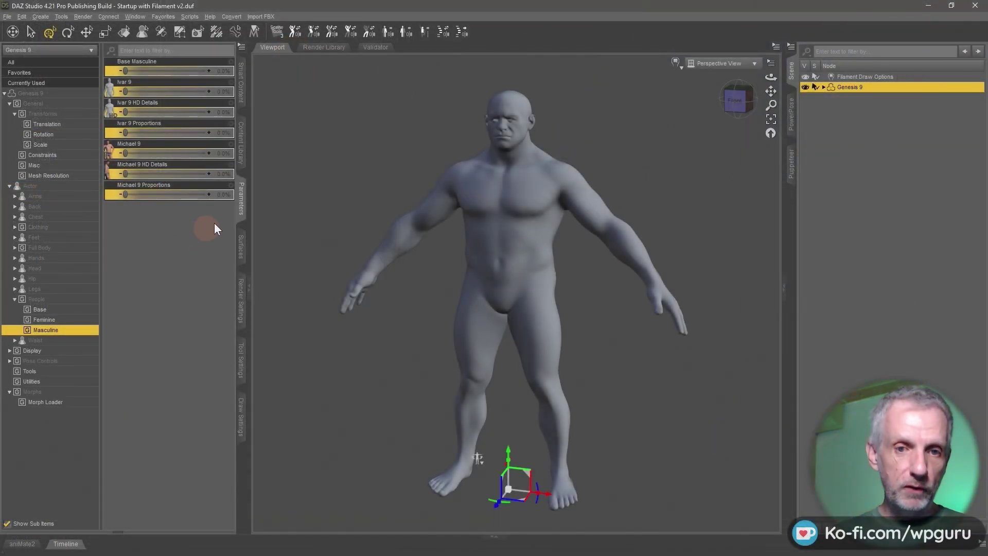
click(64, 403)
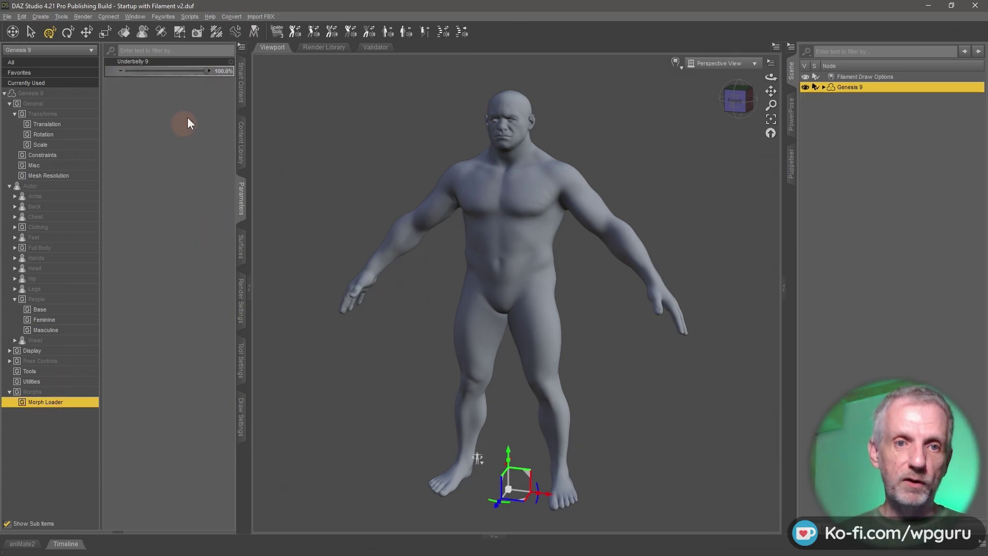
drag(204, 72, 215, 122)
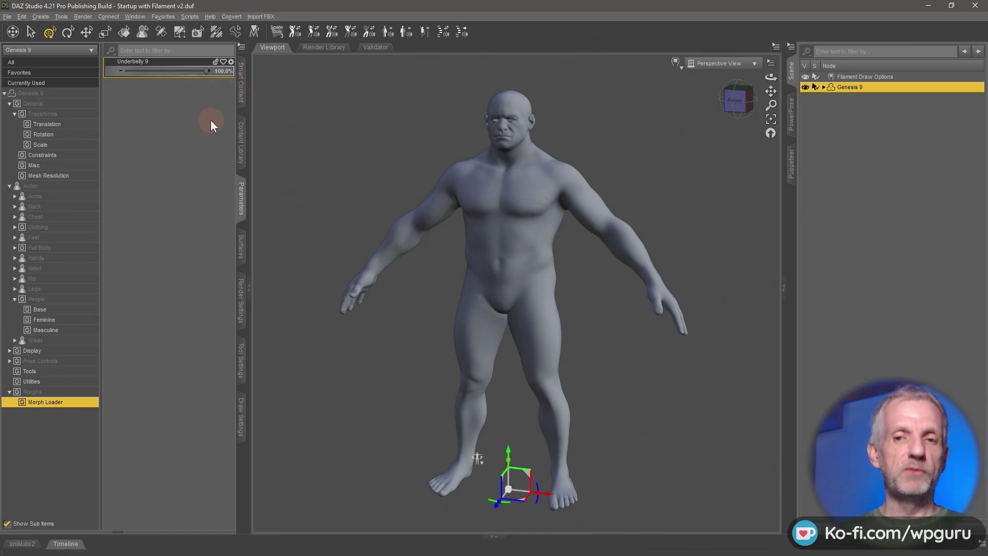
Open the Underbelly 9 Parameter Settings and set its minimum value to 0.
click(231, 63)
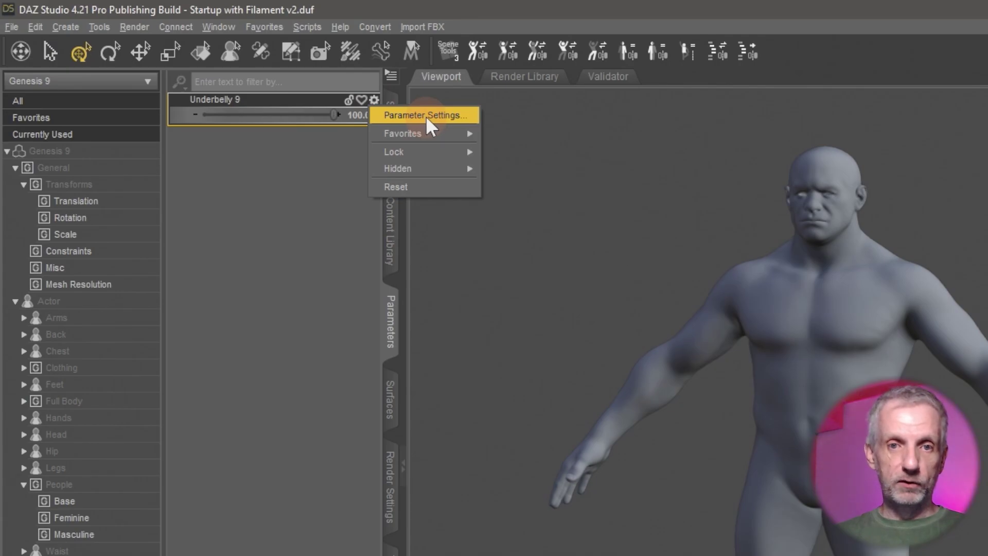
click(426, 116)
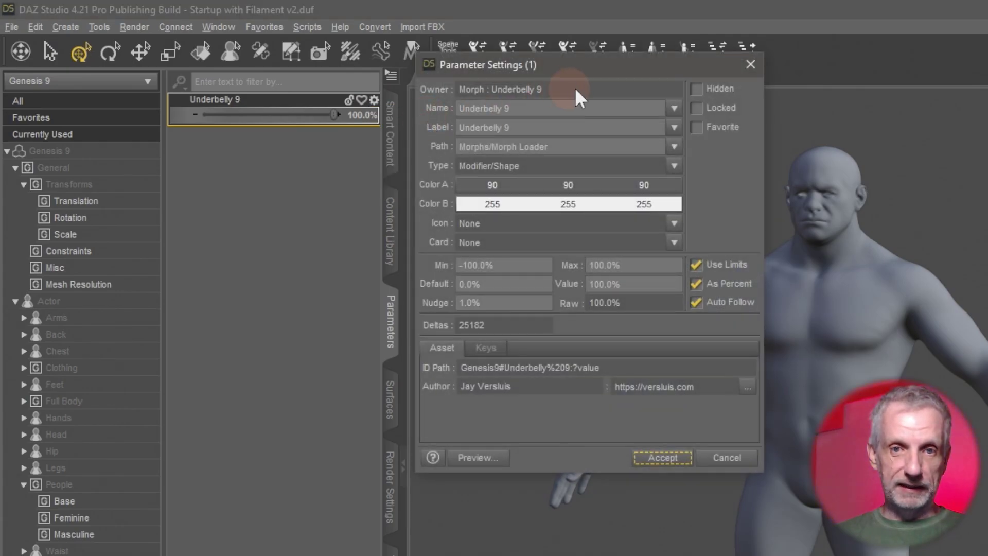
drag(613, 74, 587, 61)
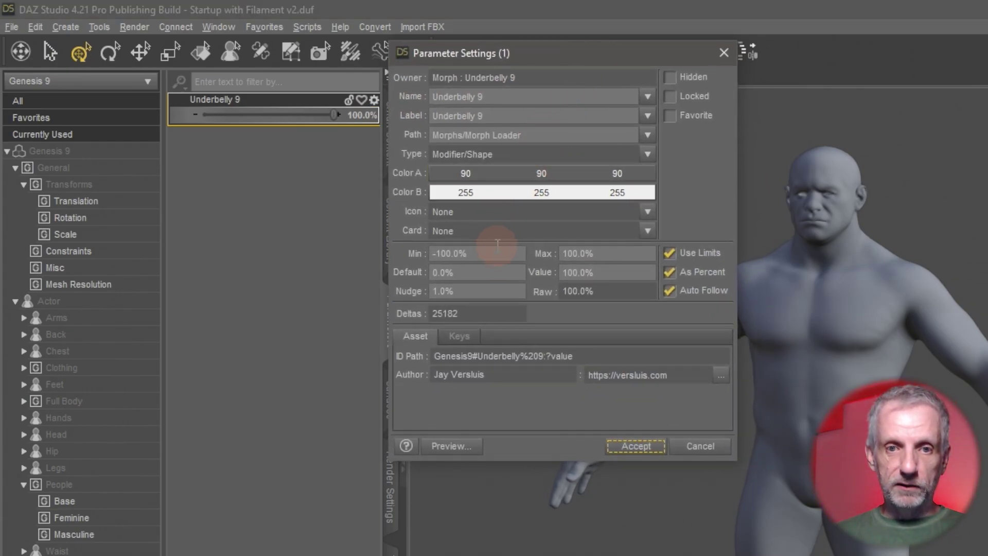
click(422, 247)
text(0)
click(479, 253)
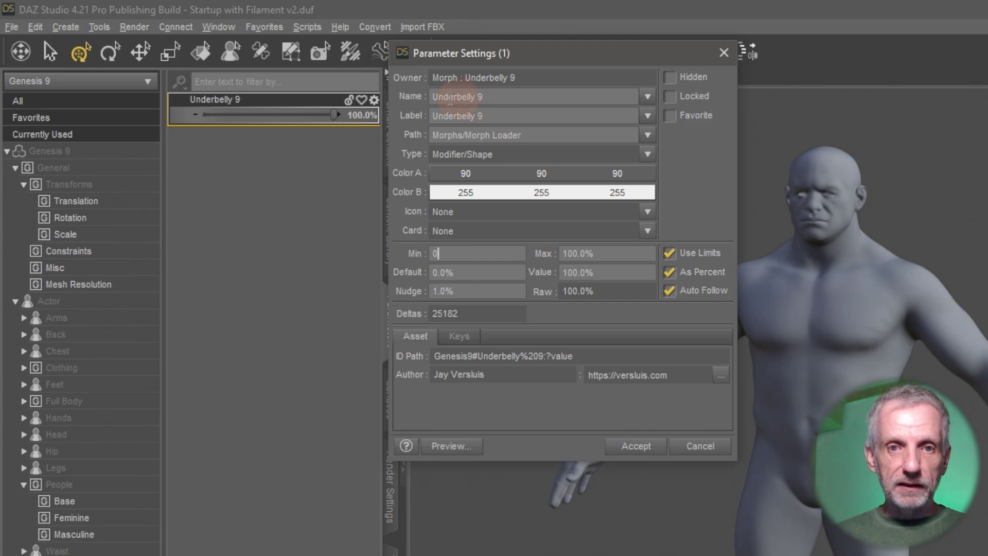
Prefix the morph's internal name with FBM_JV_ to make it FBM_JV_Underbelly 9.
triple_click(493, 99)
key(Tab)
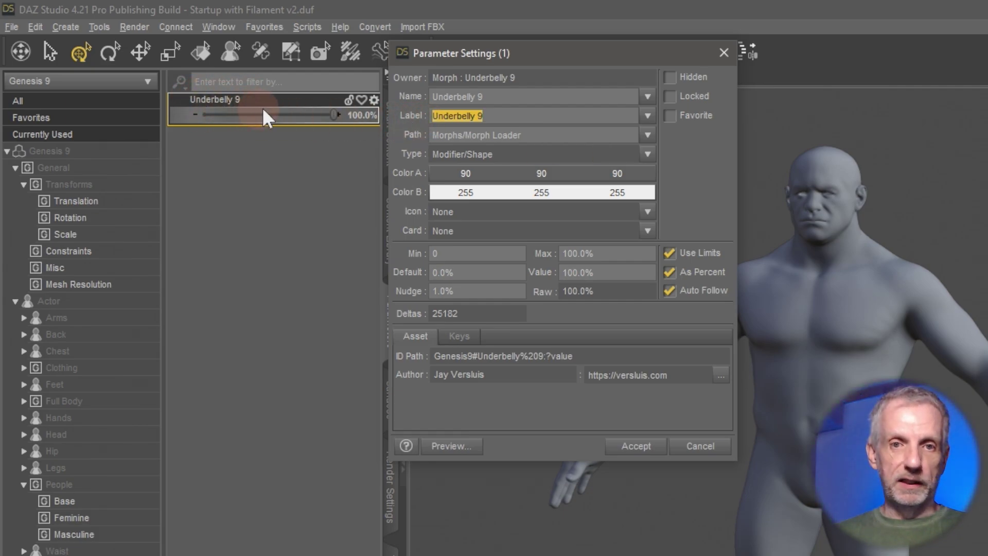
click(435, 90)
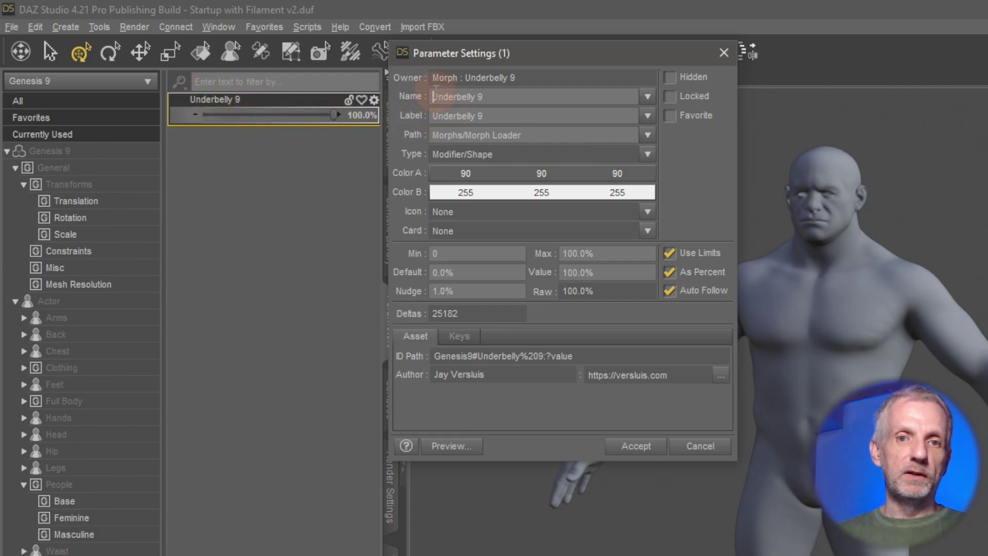
click(546, 96)
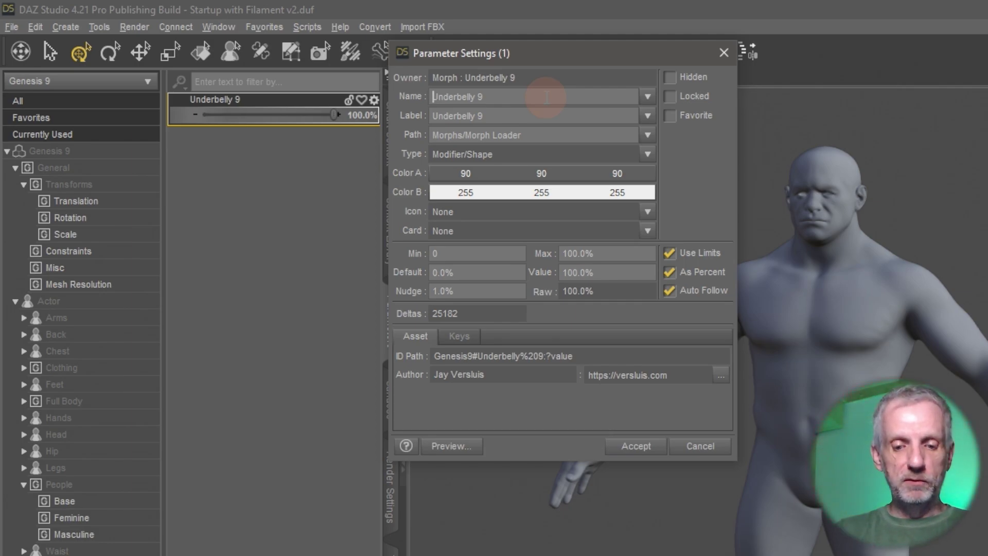
text(M_)
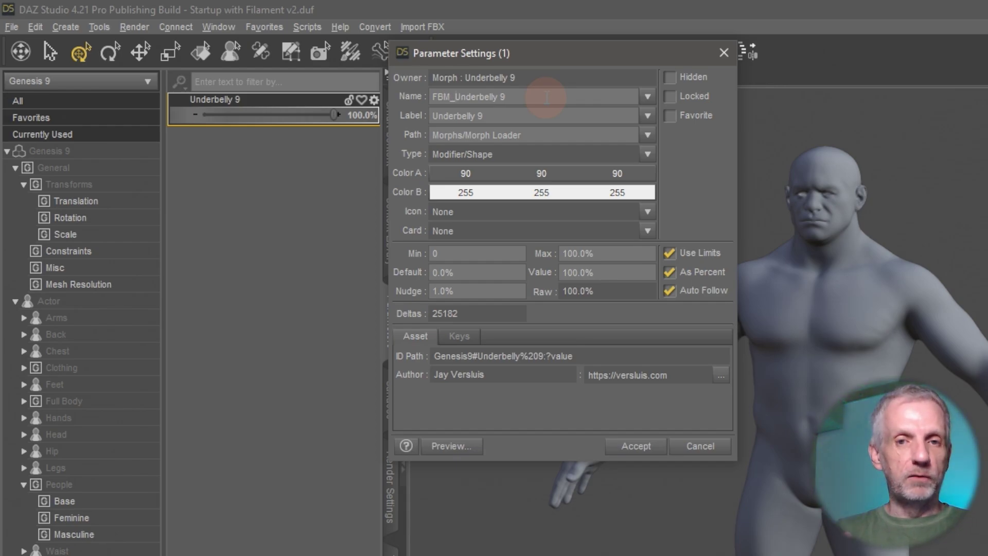
text(JV)
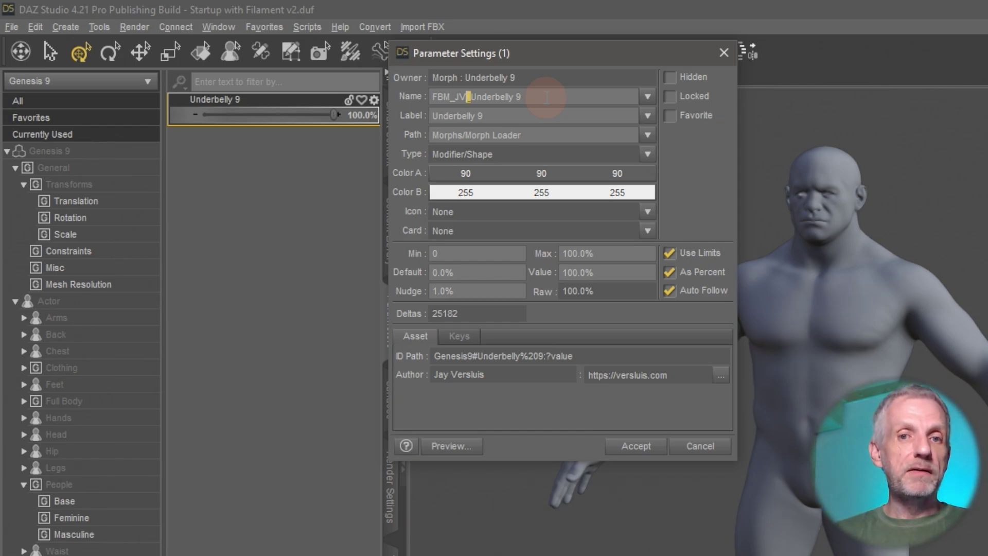
key(shift+Home)
key(Left)
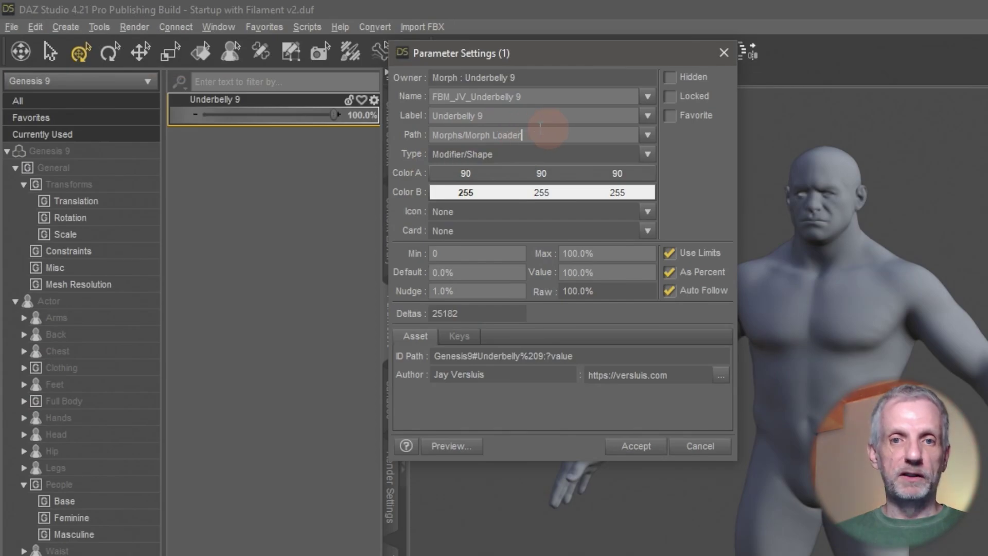
Set the path to Actor/People/Masculine and Color A to blue, then accept the settings.
key(Tab)
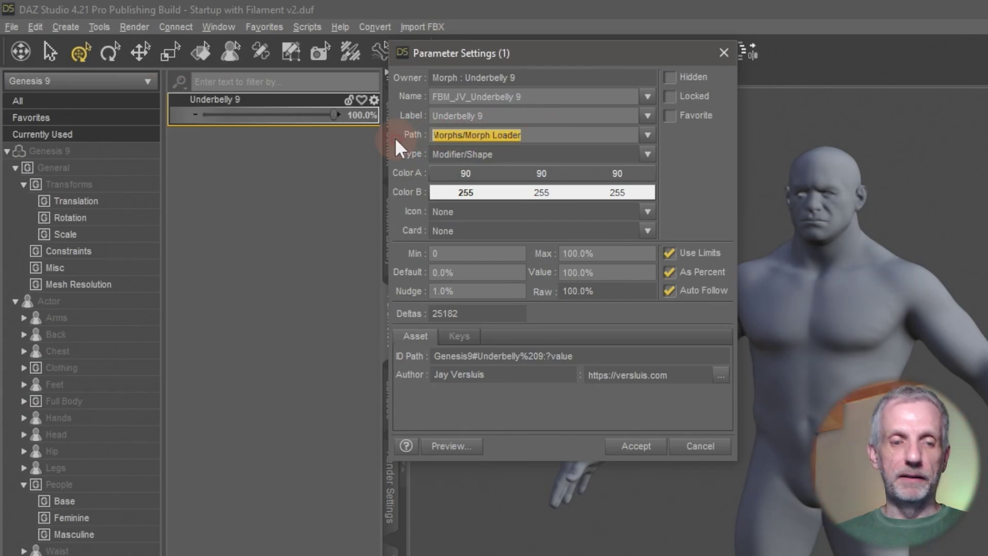
text(Actor/)
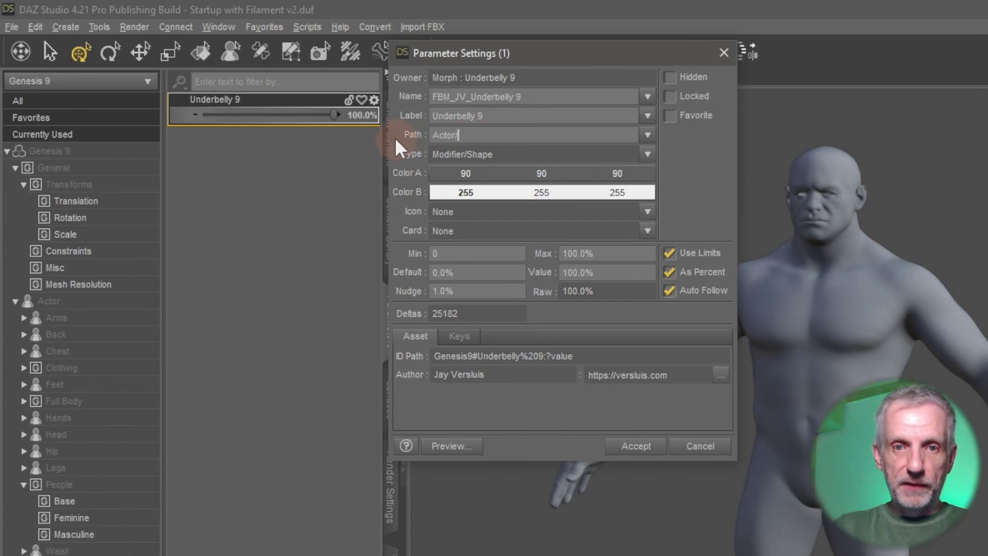
text(People/Mascul)
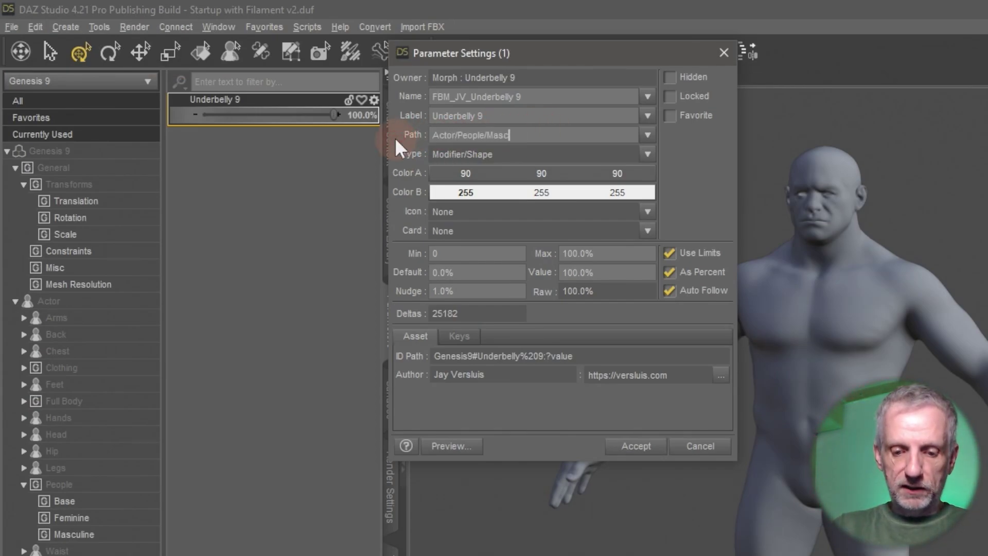
text(ine)
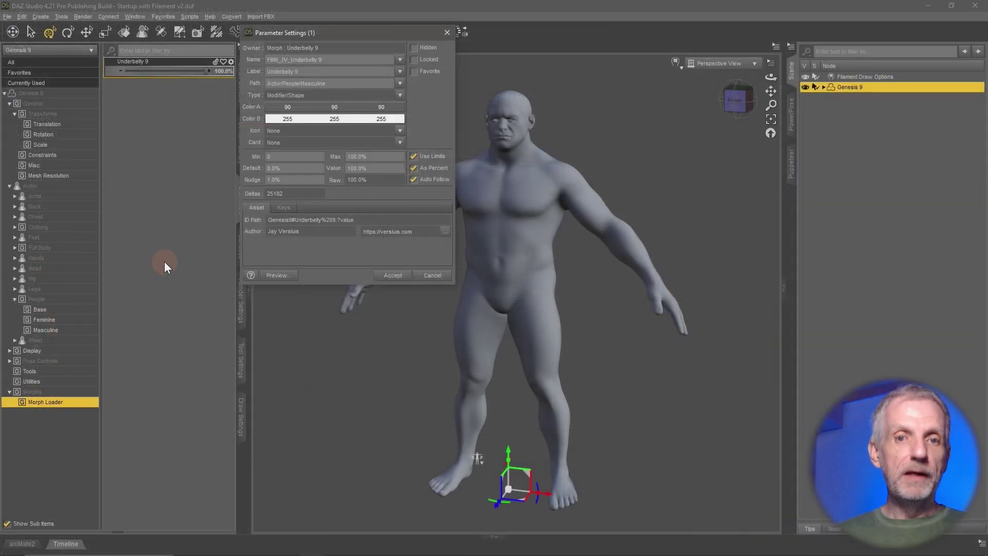
click(313, 107)
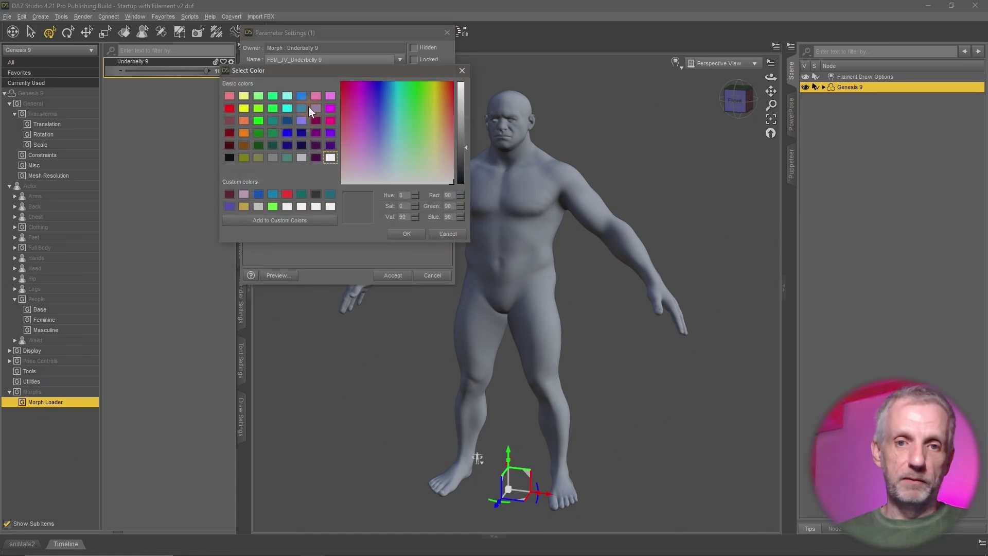
click(304, 95)
click(409, 235)
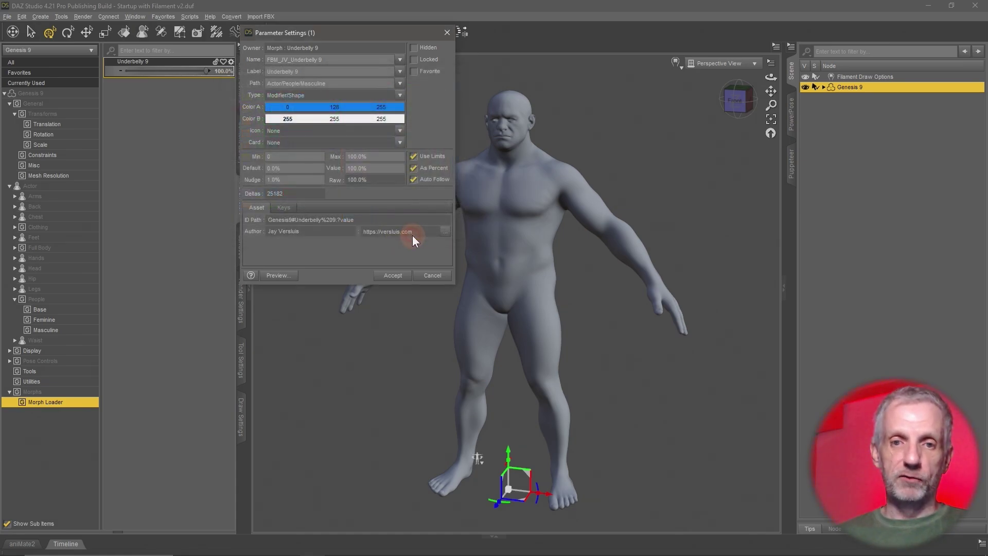
click(403, 279)
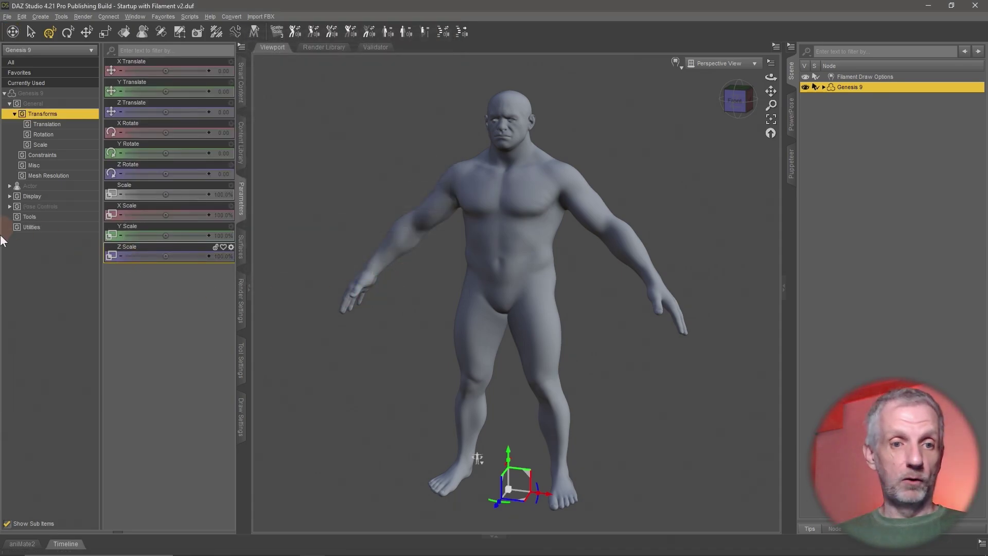
Show the Actor > People > Masculine dials and check Underbelly 9 sits at 100%.
click(82, 187)
click(73, 190)
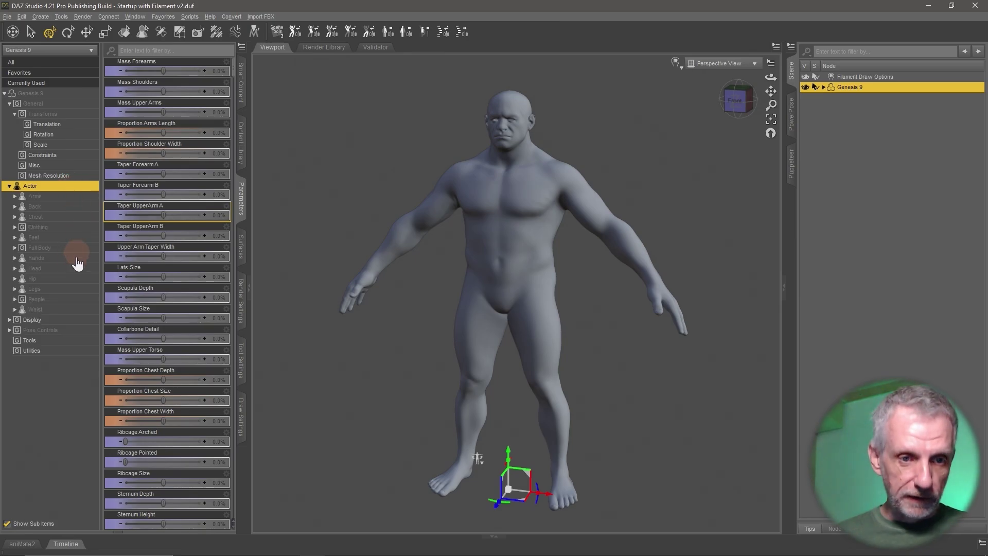
click(72, 299)
click(74, 329)
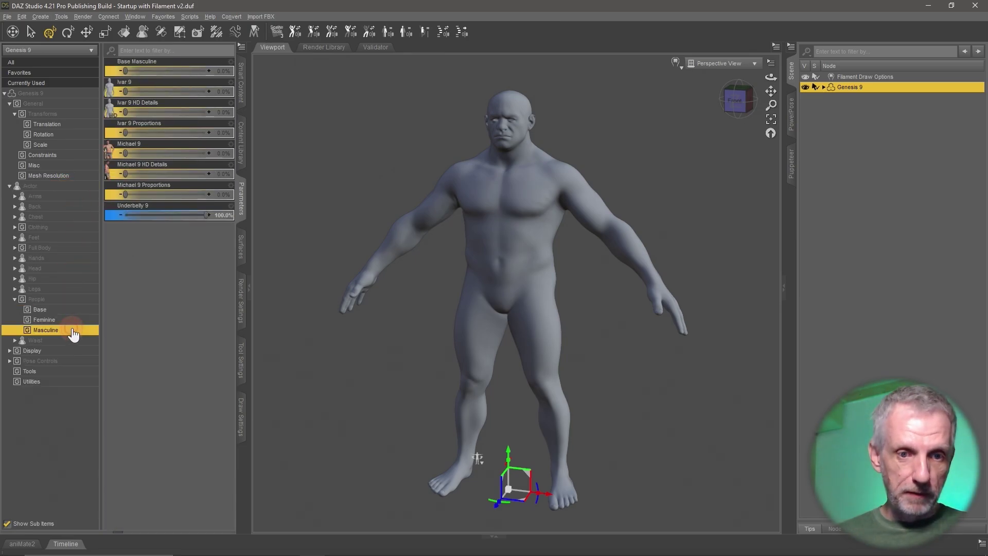
drag(206, 216, 290, 232)
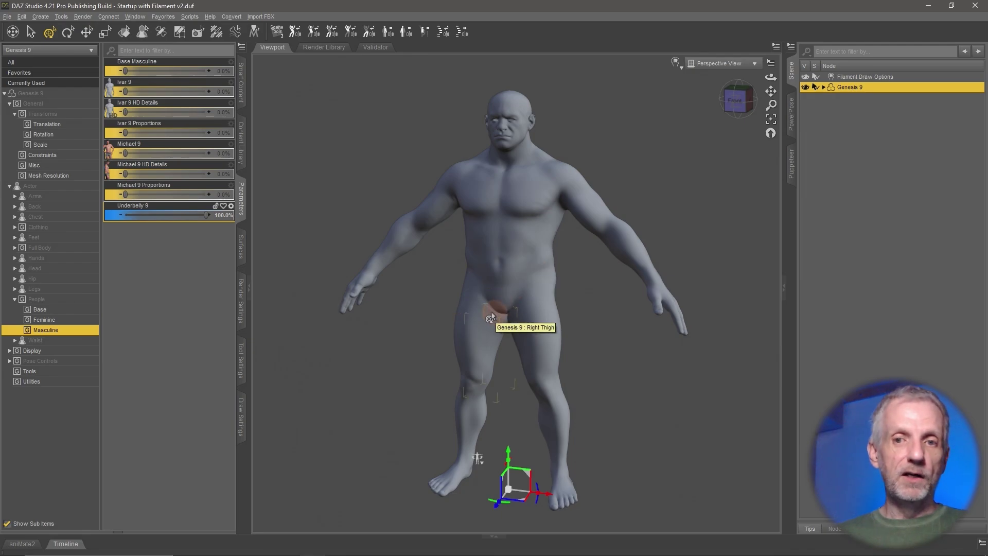
alt+drag(483, 317, 473, 320)
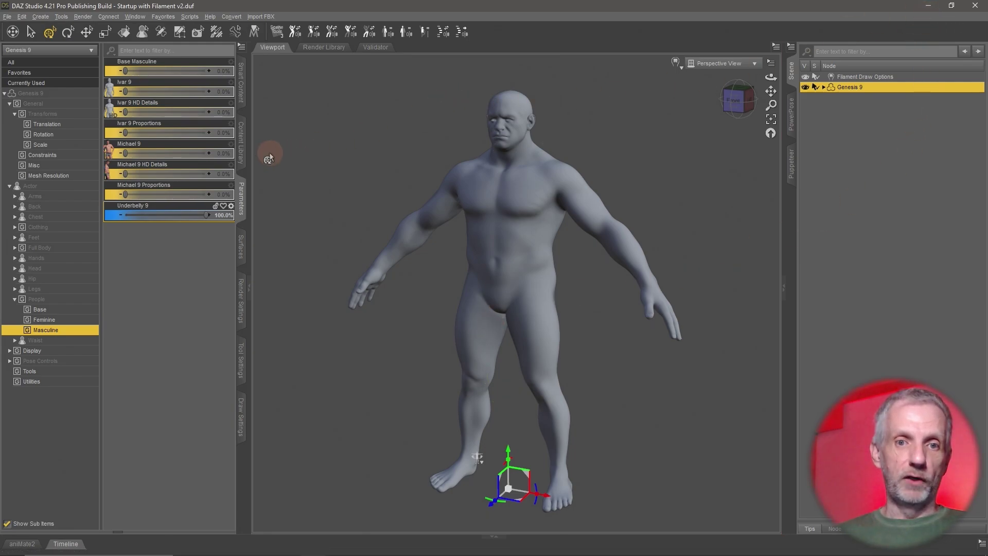
Create a desktop folder named My Morph, then return to DAZ Studio.
click(928, 6)
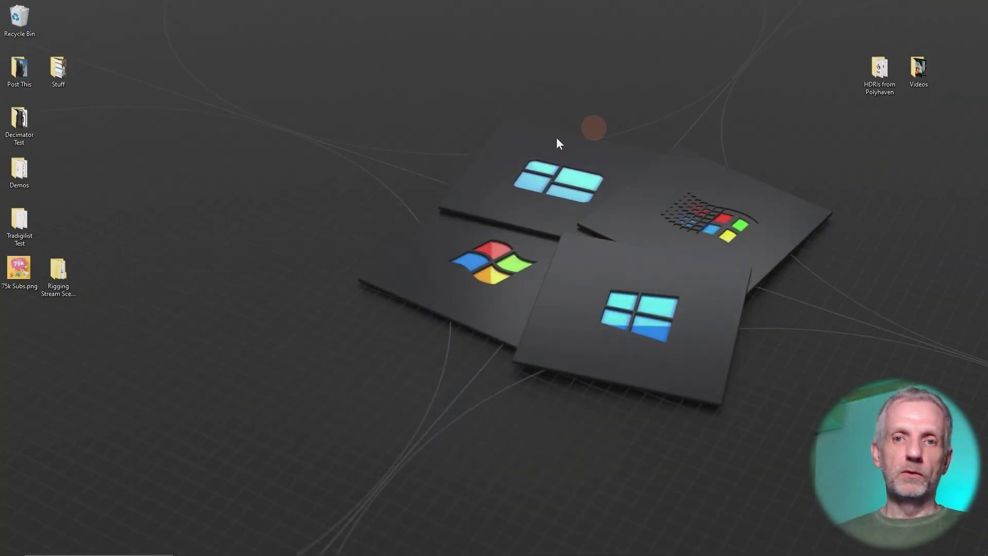
right_click(279, 121)
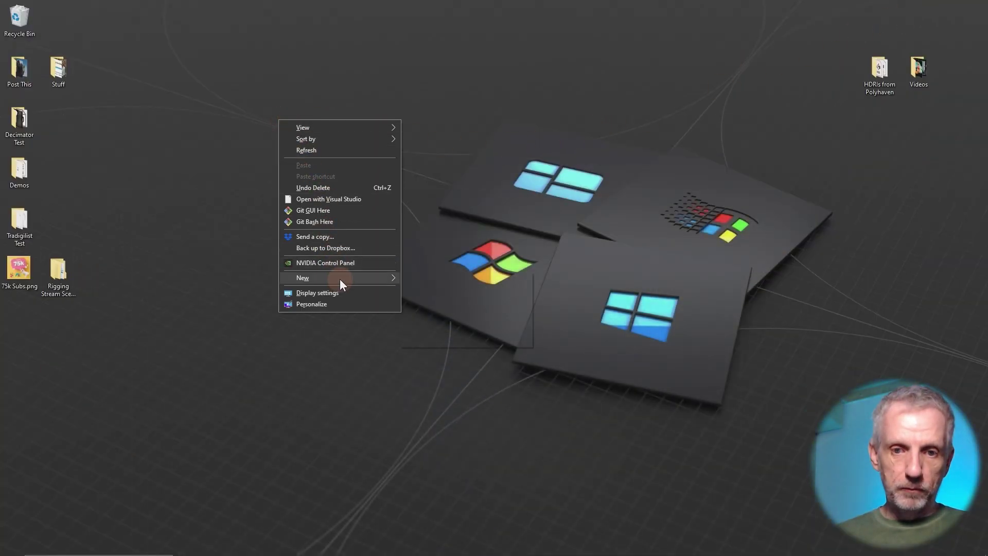
mouse_move(339, 279)
click(443, 281)
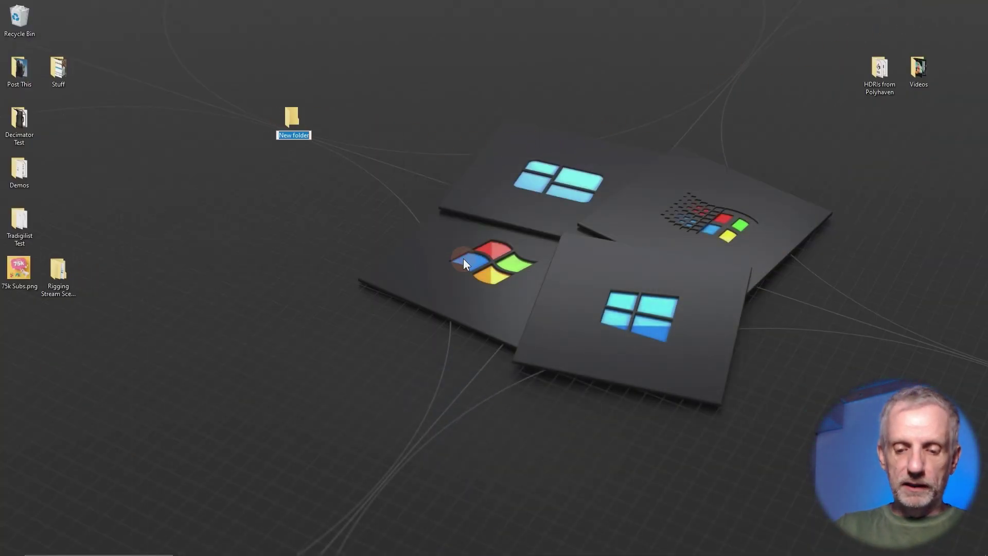
text(My Moprh)
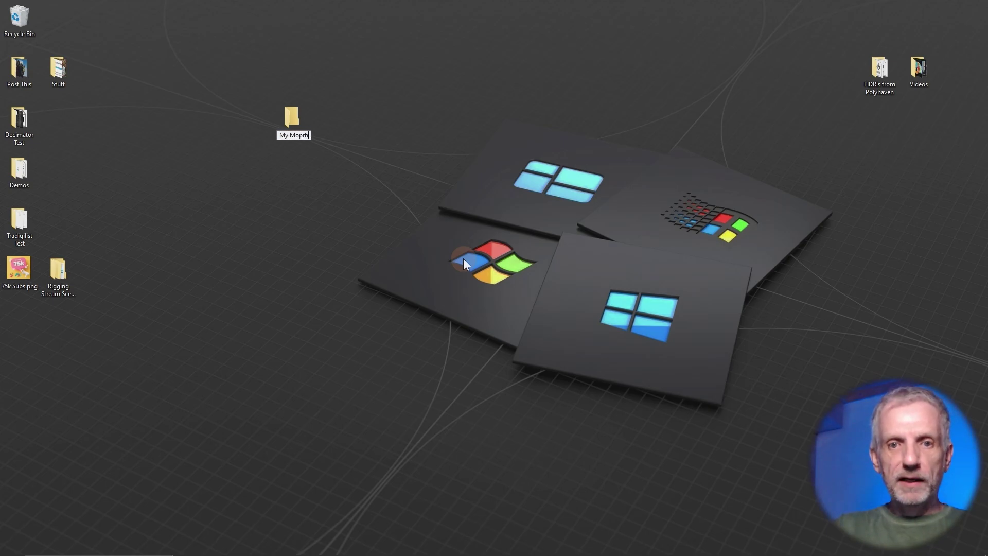
key(BackSpace)
key(BackSpace)
key(BackSpace)
text(rph)
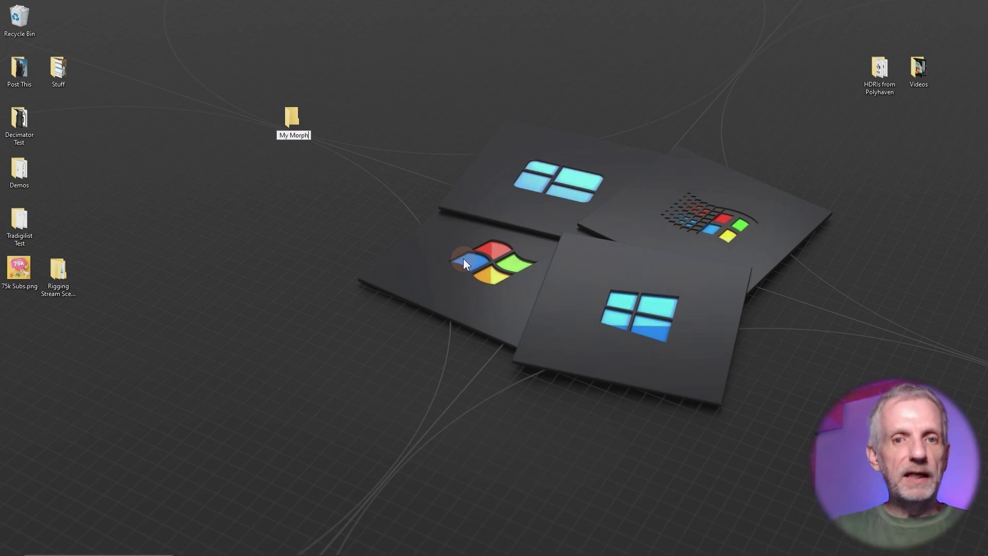
key(Return)
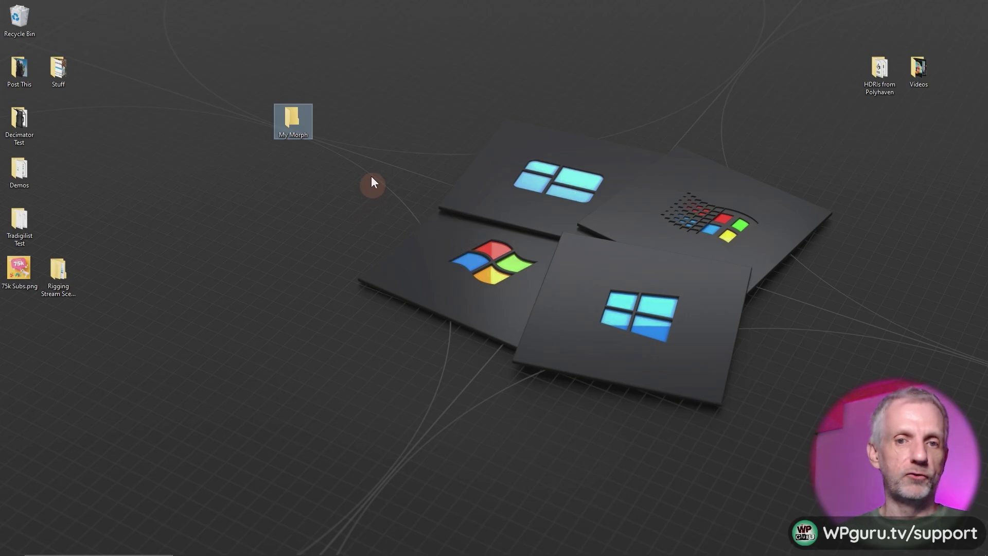
drag(298, 122, 245, 171)
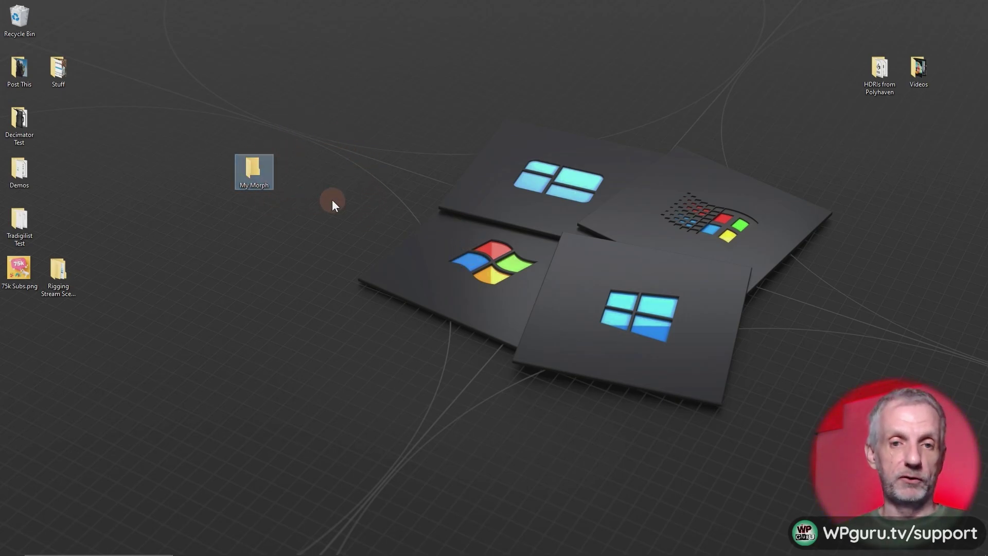
key(alt+Tab)
key(alt+Tab)
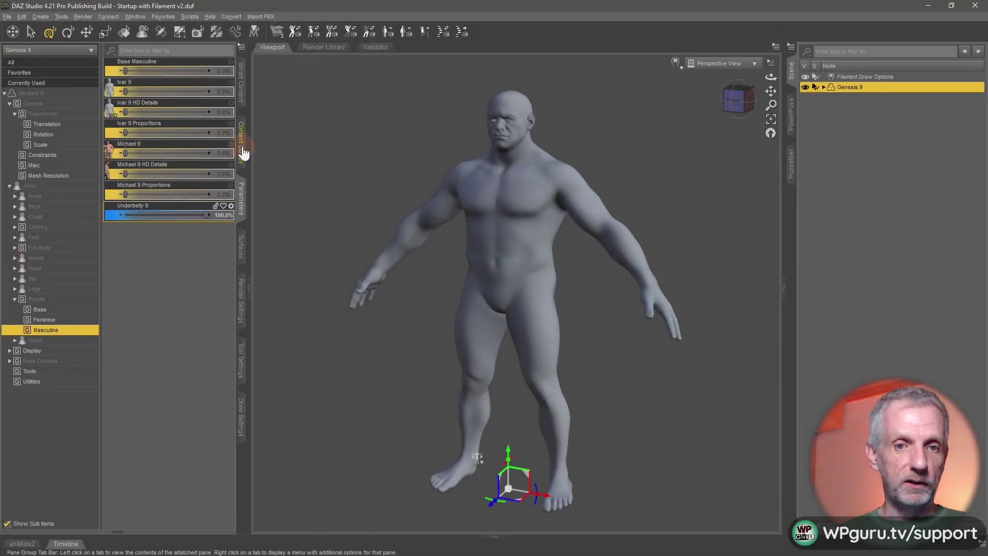
Add Desktop > My Morph as a base directory under DAZ Studio Formats in Content Library.
click(243, 148)
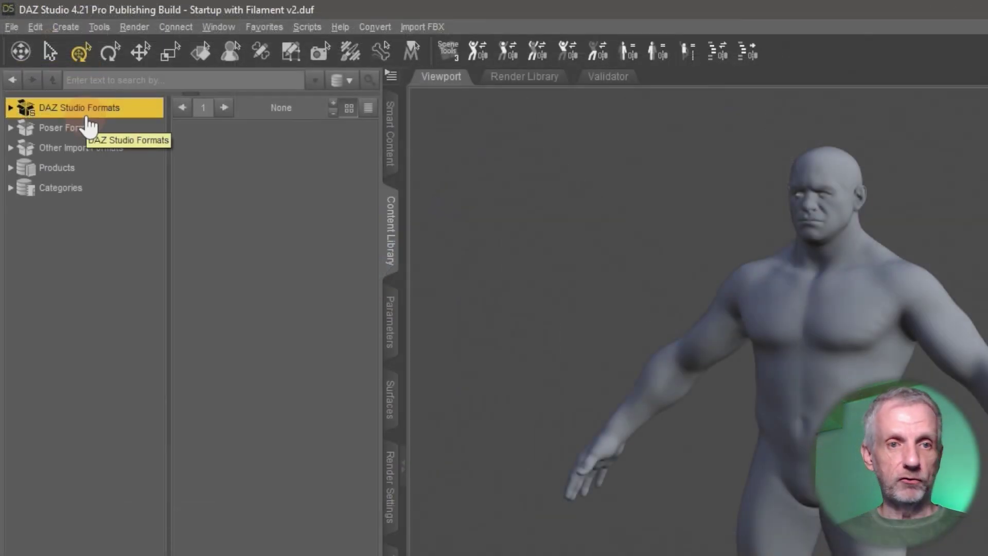
click(10, 107)
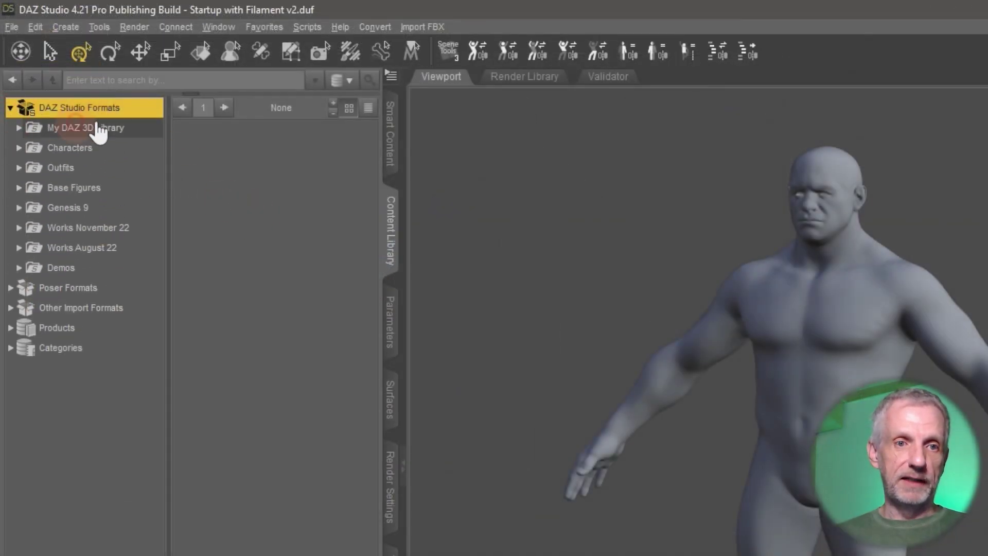
right_click(120, 111)
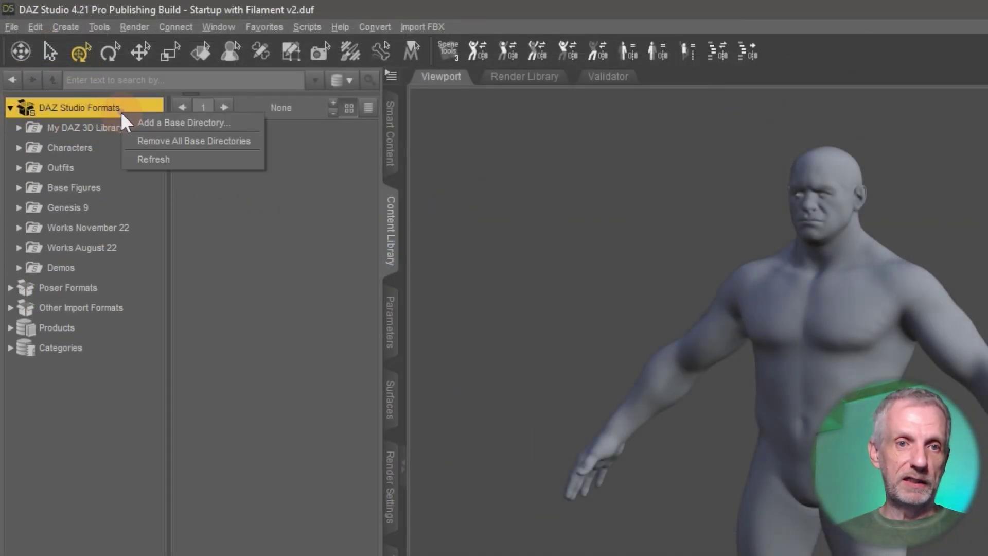
click(214, 122)
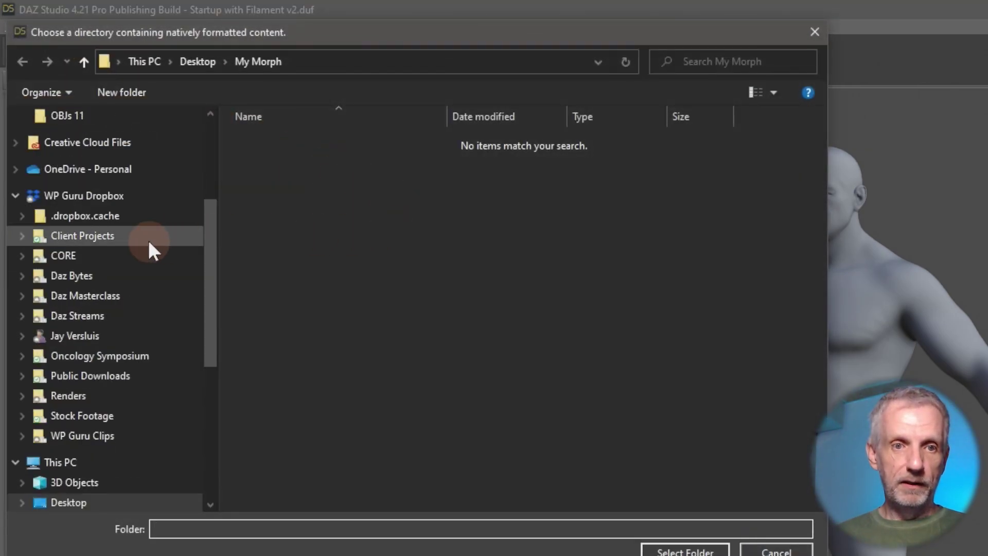
scroll(149, 240, up, 3)
click(115, 153)
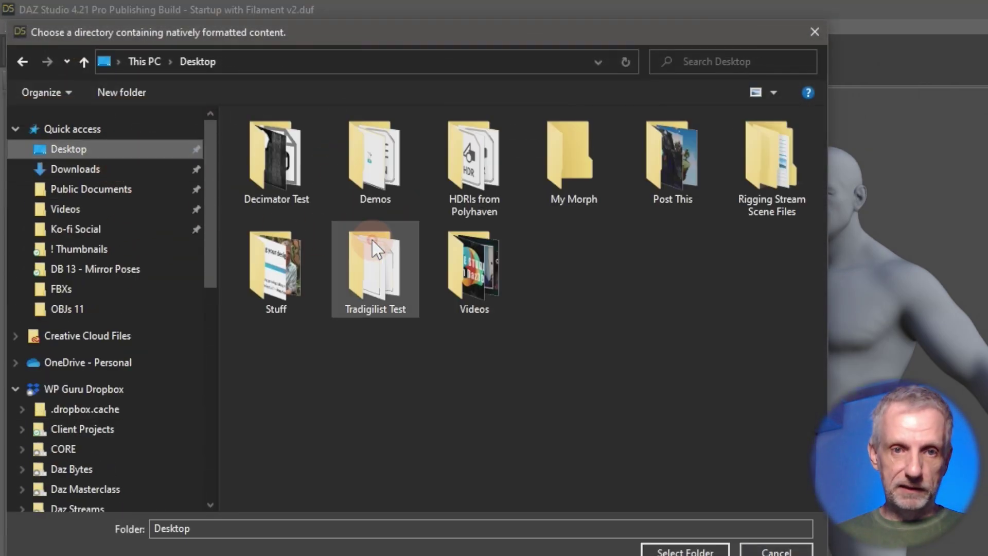
double_click(588, 177)
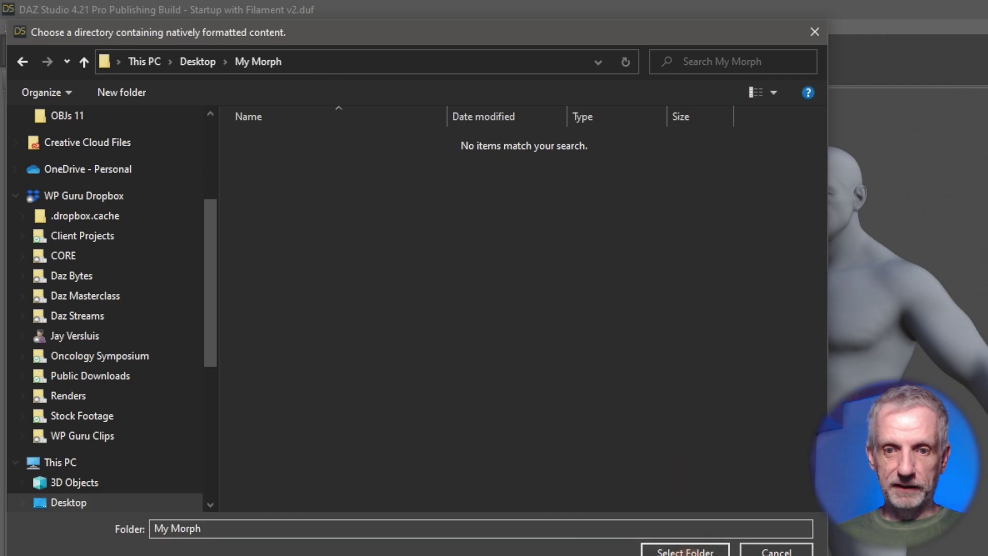
click(685, 551)
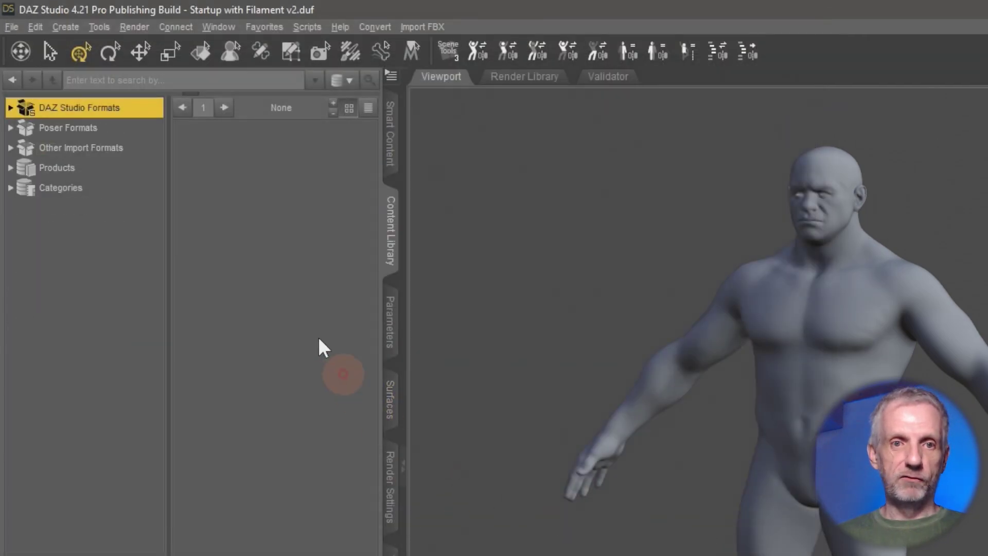
double_click(117, 110)
click(118, 288)
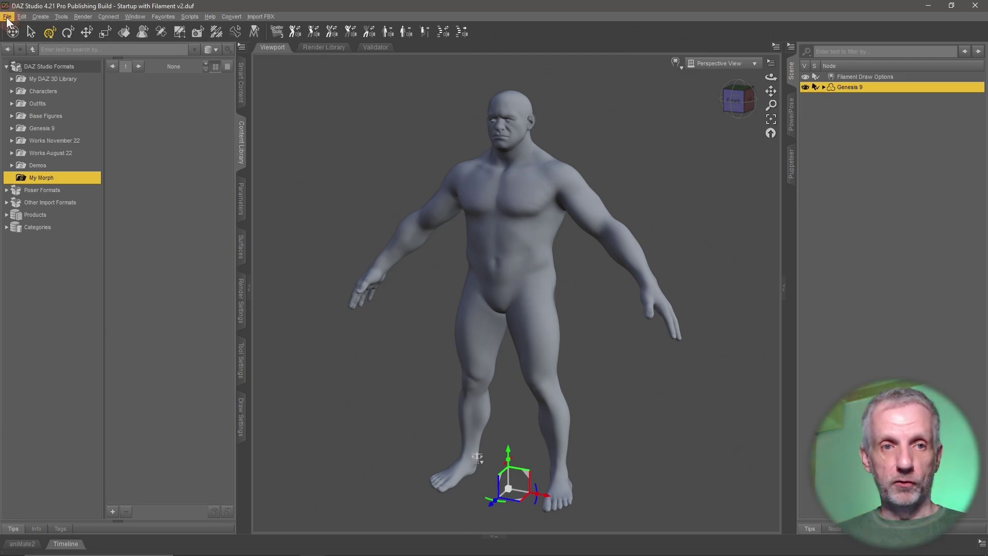
Open the Morph Asset(s) save options from File > Save As > Support Asset.
click(12, 27)
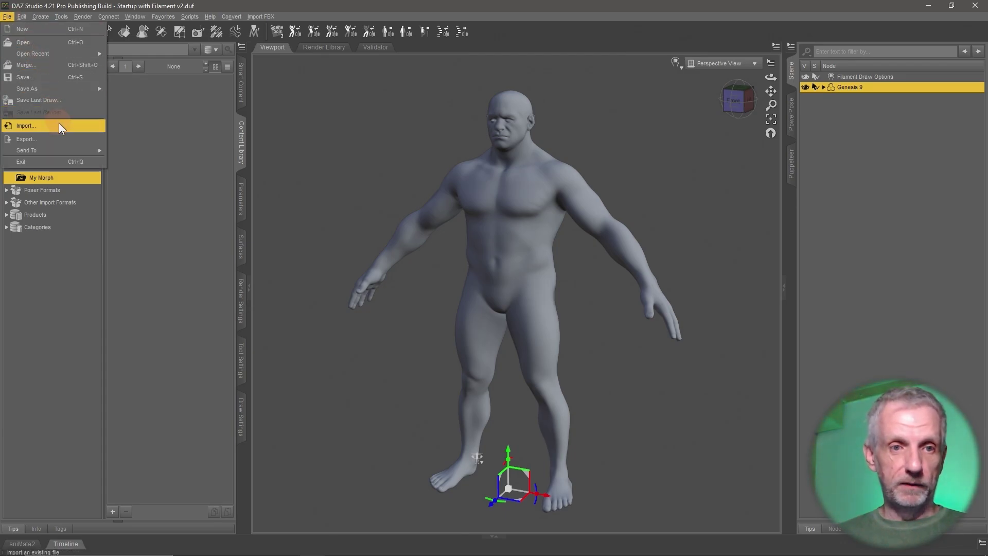
mouse_move(73, 89)
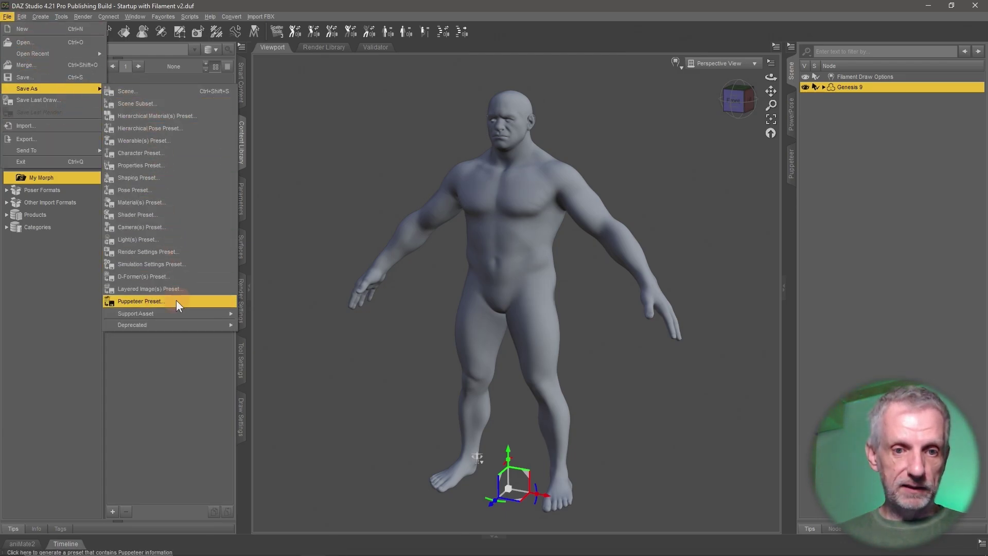
mouse_move(190, 313)
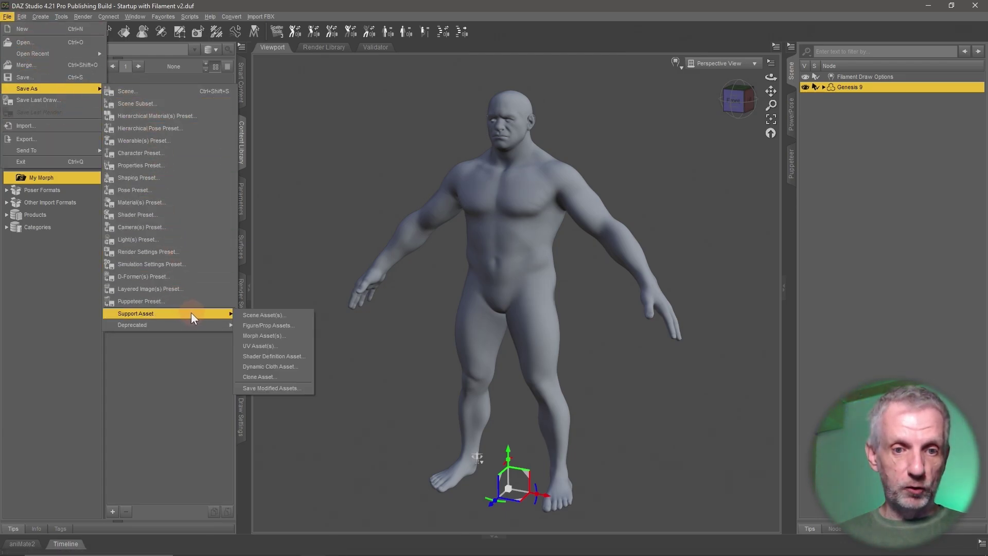
click(291, 335)
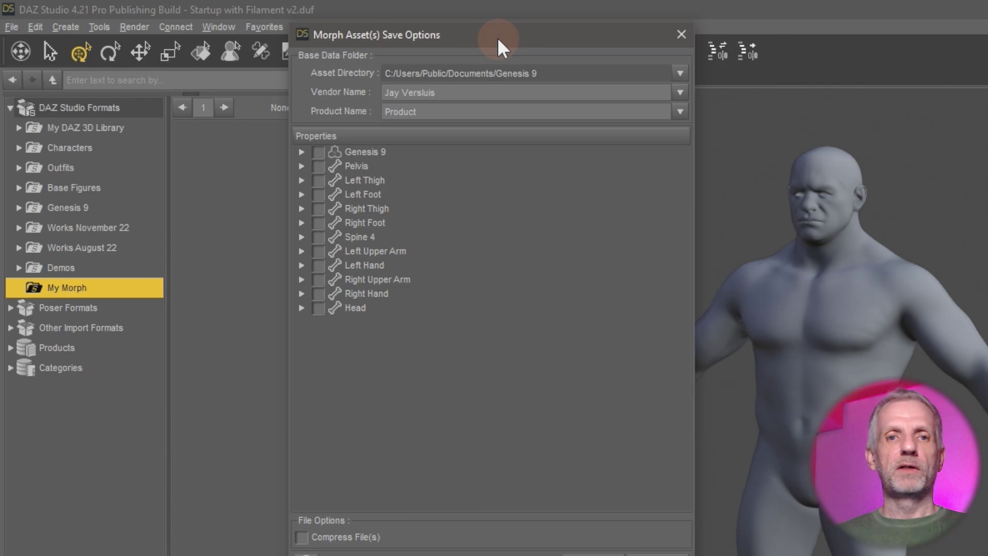
Set the asset directory to the desktop My Morph folder and the product name to Underbelly.
drag(497, 37, 480, 21)
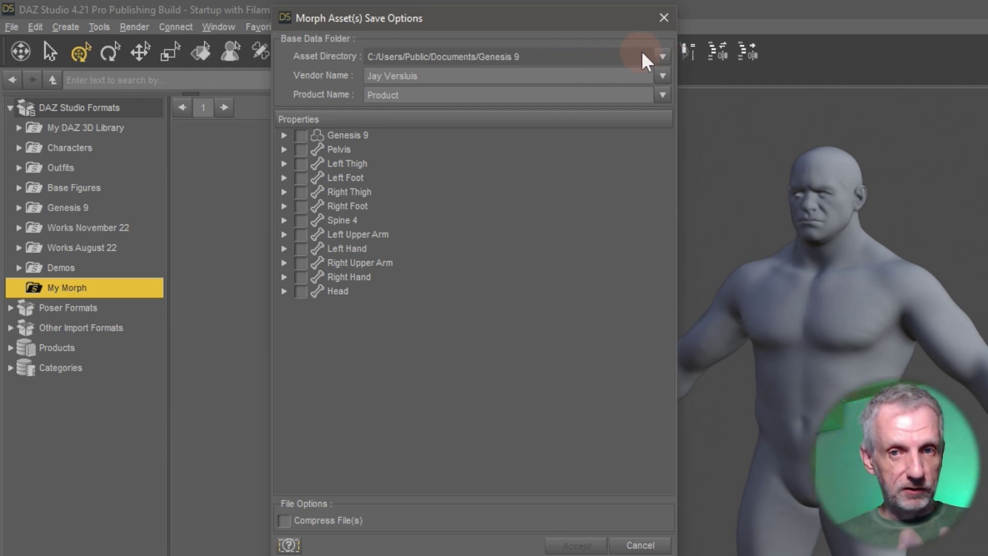
click(663, 57)
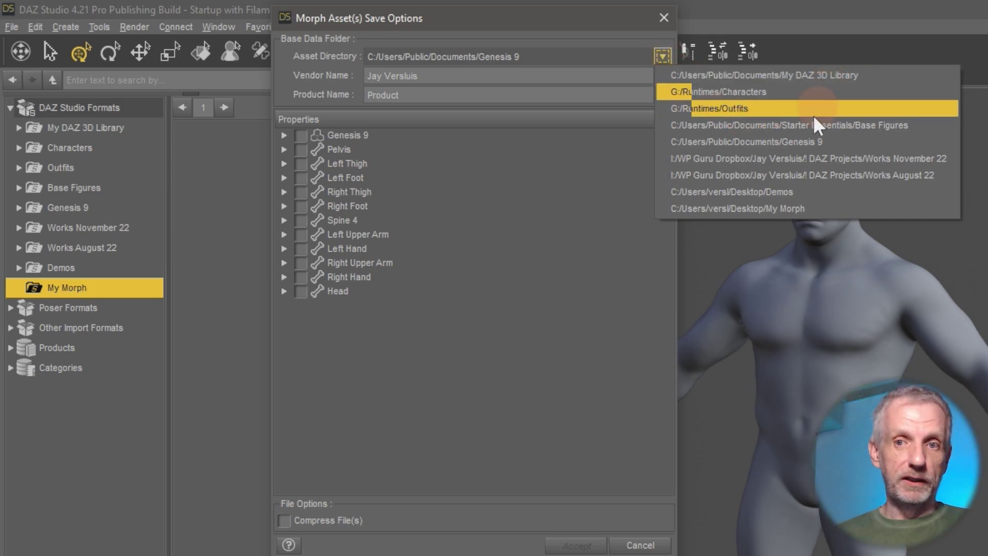
click(819, 208)
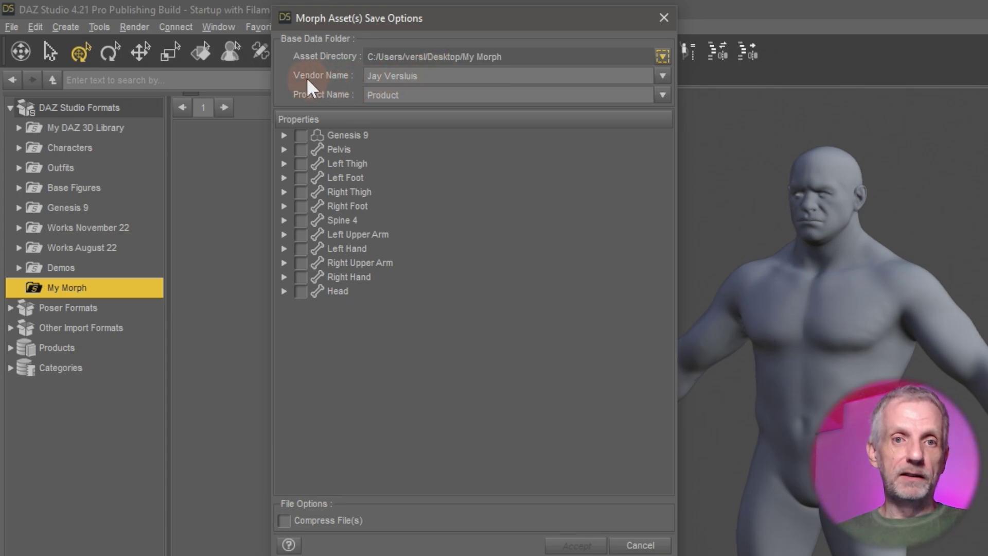
triple_click(442, 82)
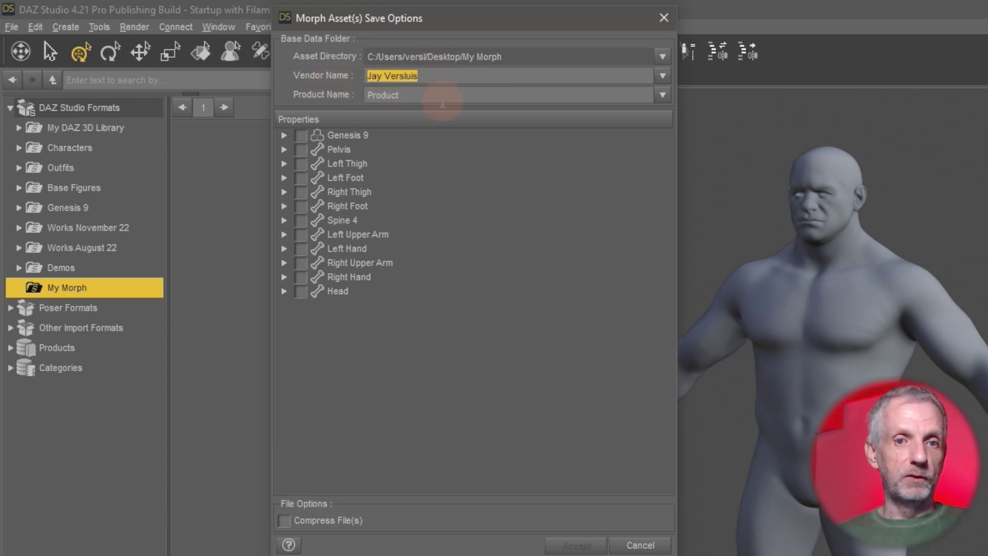
triple_click(419, 97)
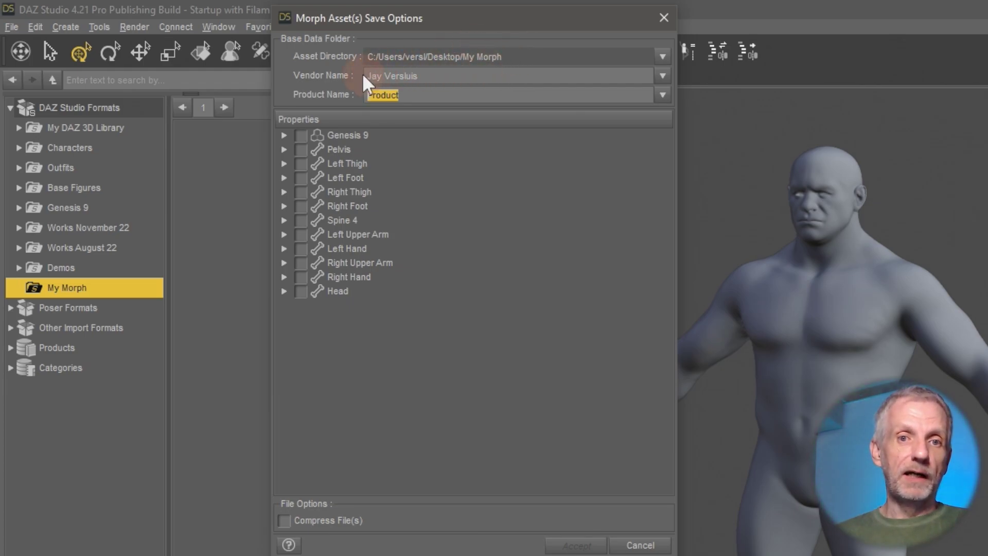
drag(358, 75, 452, 75)
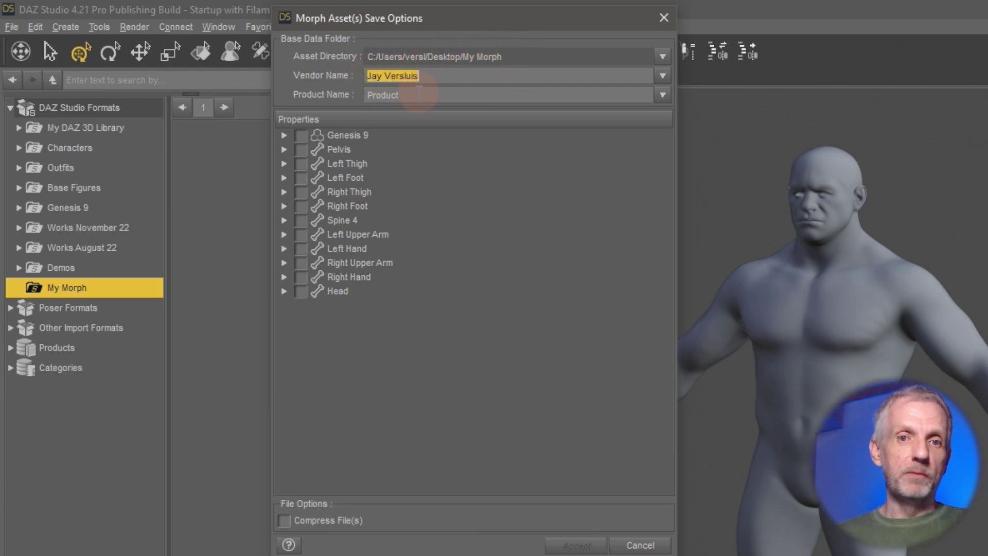
key(Tab)
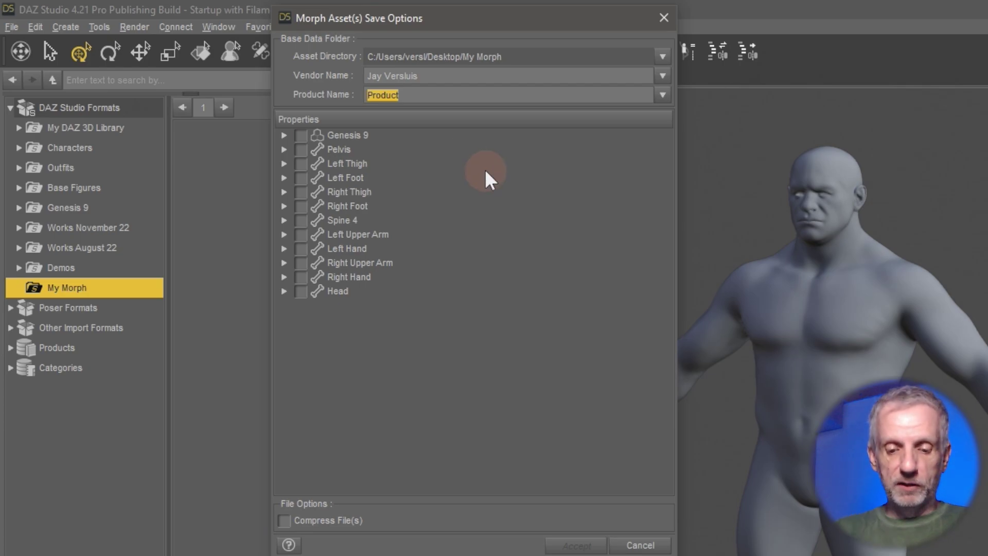
text(Underbelly)
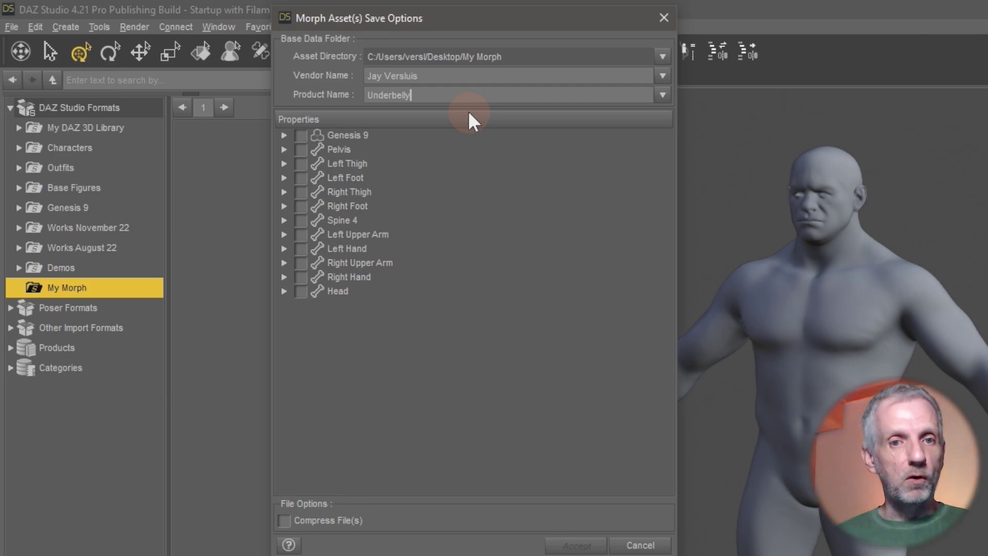
Tick only Underbelly 9 under Genesis 9 > Actor > People > Masculine and accept the save.
click(284, 134)
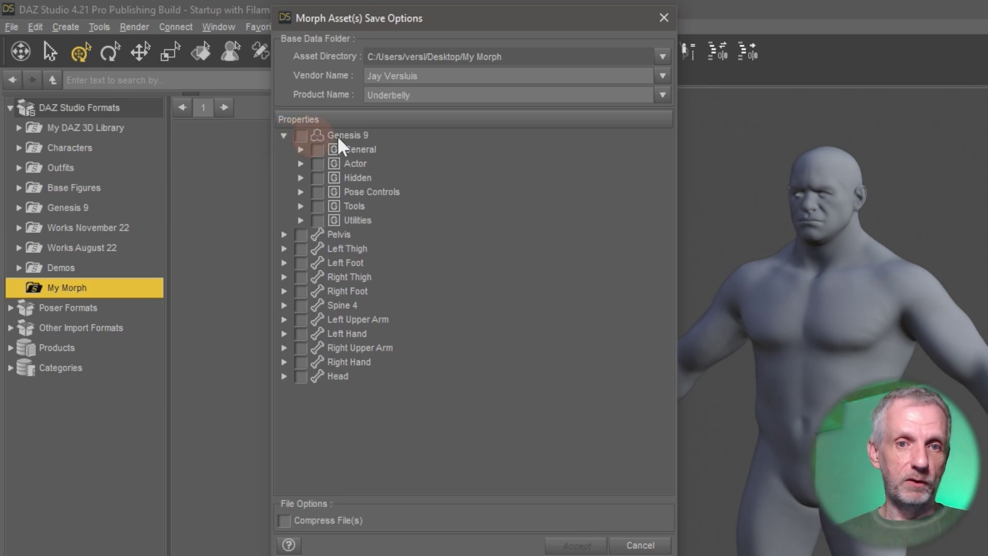
click(301, 164)
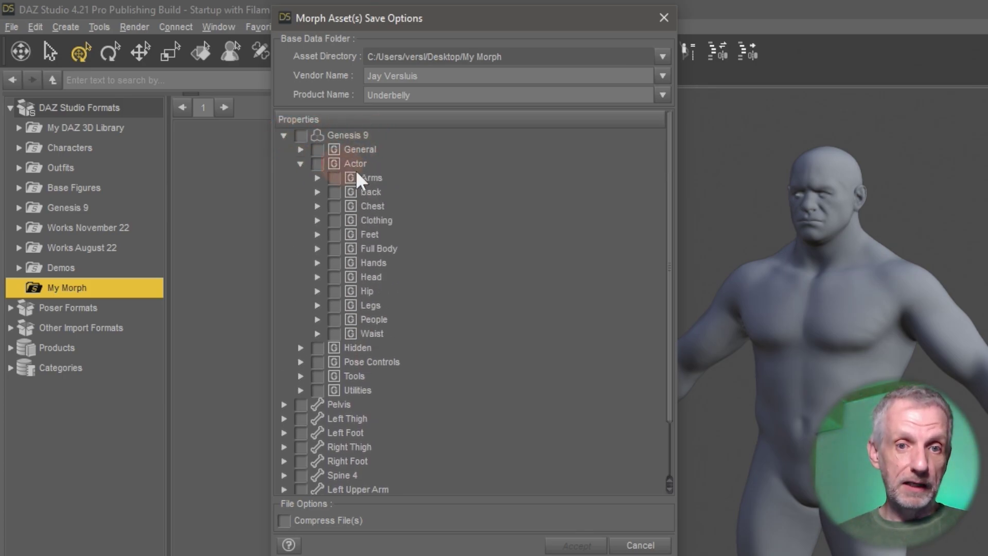
click(318, 248)
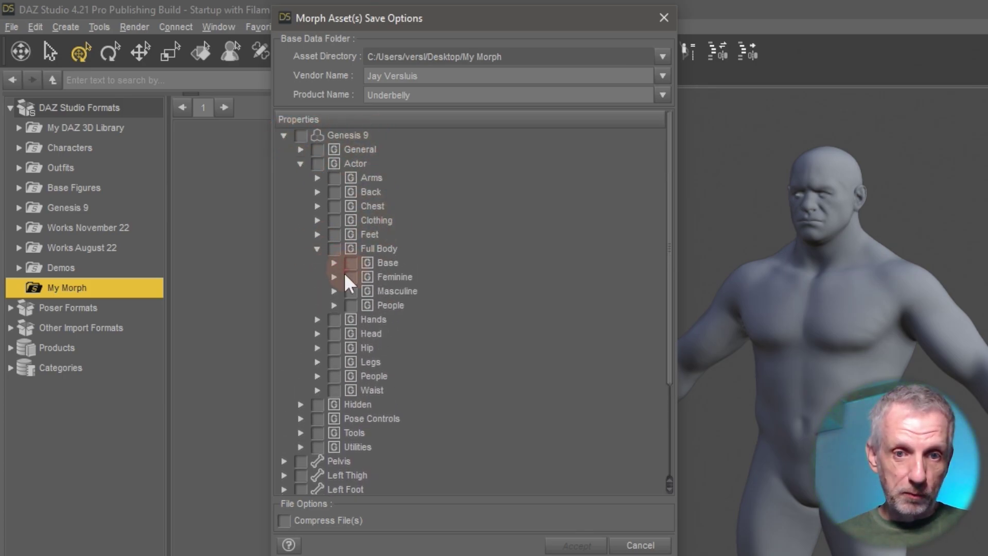
click(334, 305)
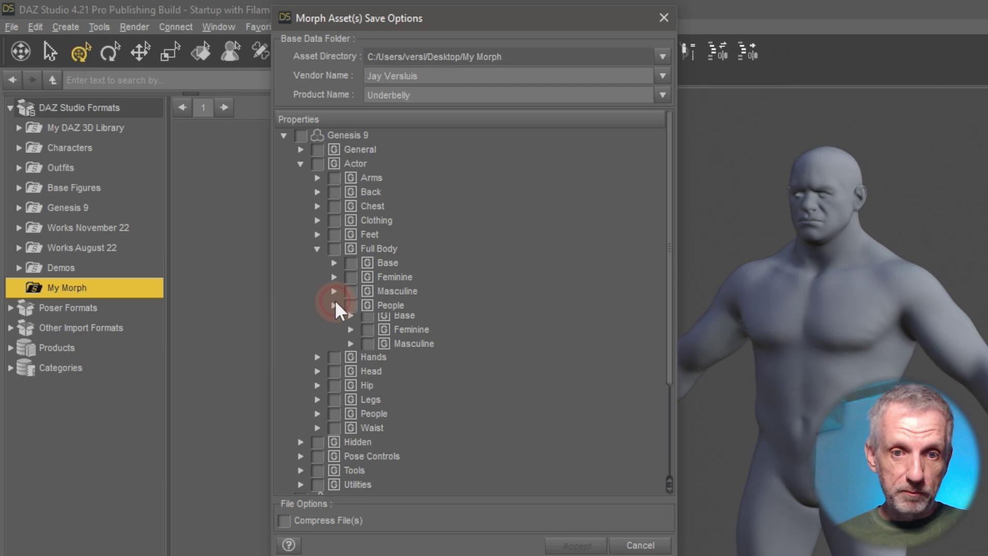
click(317, 249)
click(318, 319)
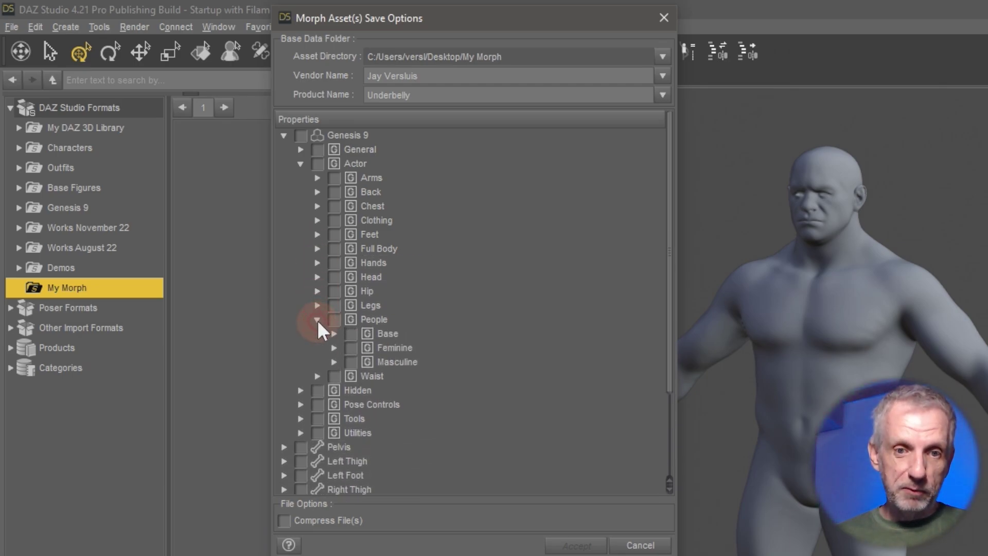
click(334, 360)
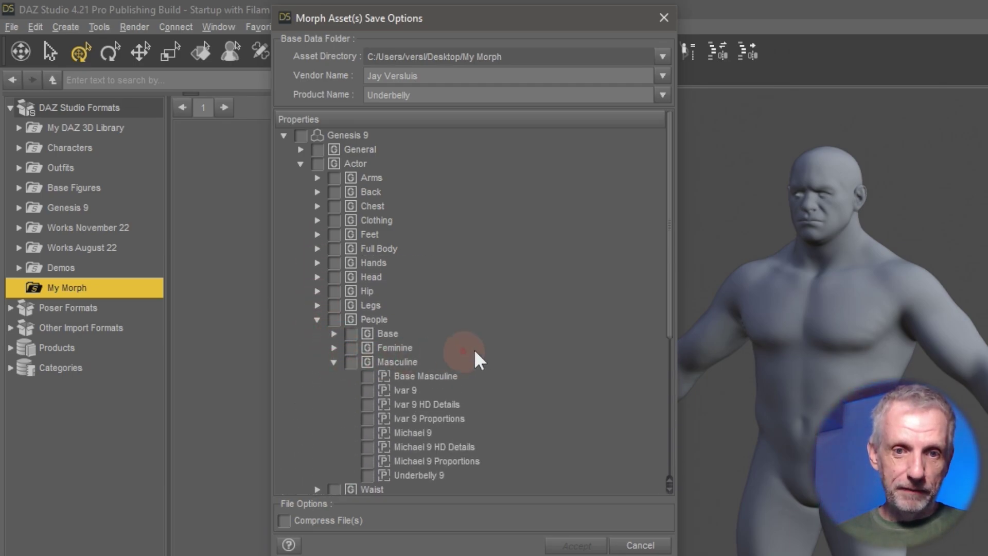
scroll(487, 338, down, 2)
scroll(487, 338, down, 1)
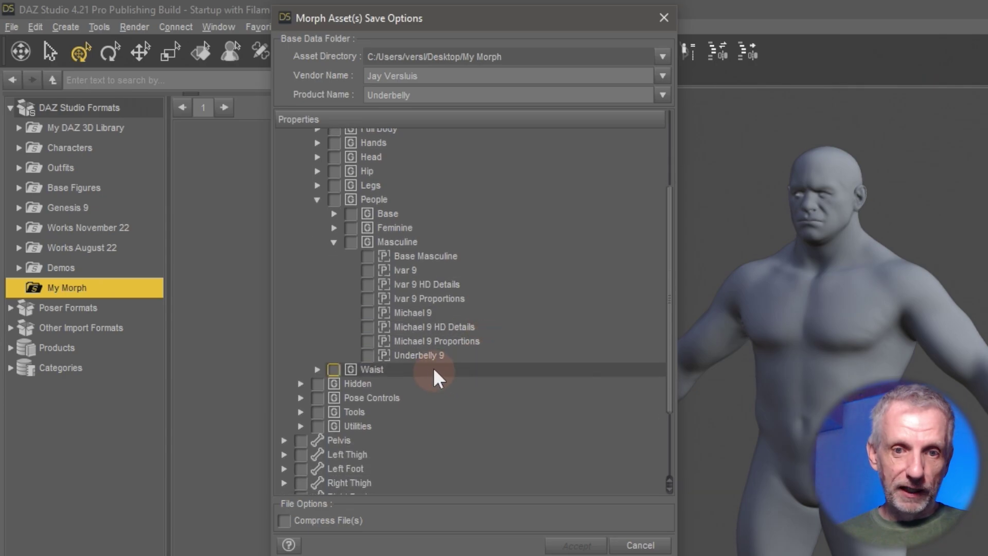
click(367, 353)
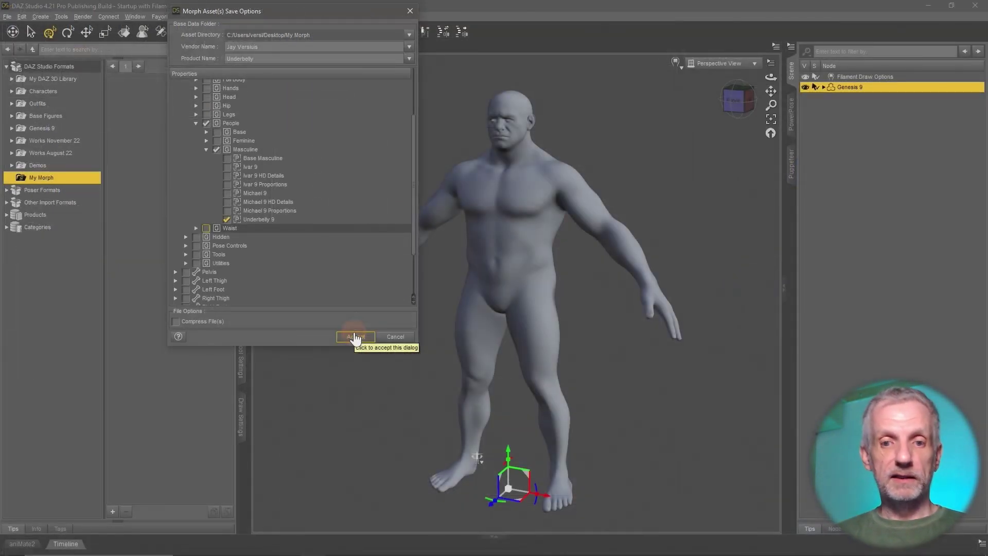
click(575, 545)
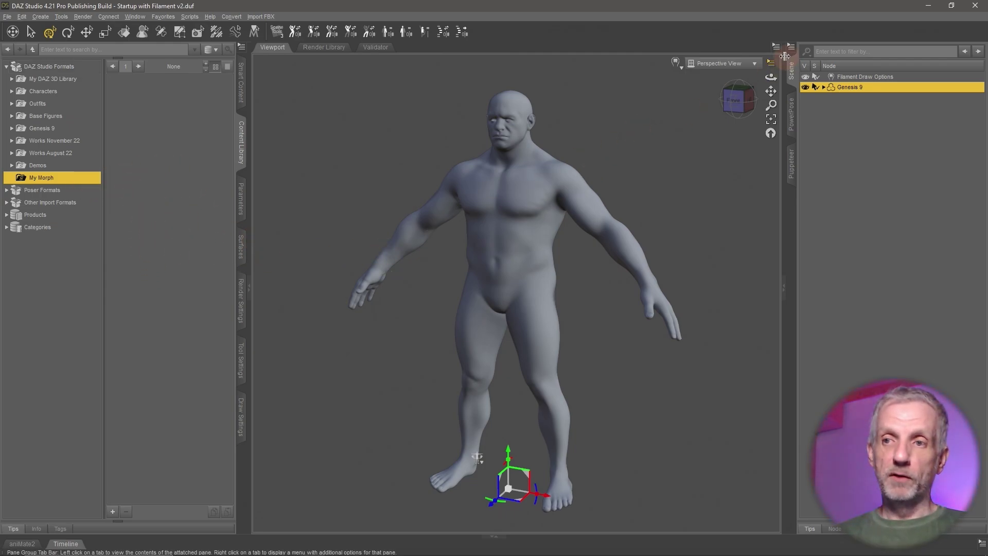
Browse My Morph > data > Daz 3D > Genesis 9 > Base > Morphs > vendor > Underbelly to FBM_JV_Underbelly 9.dsf.
click(924, 5)
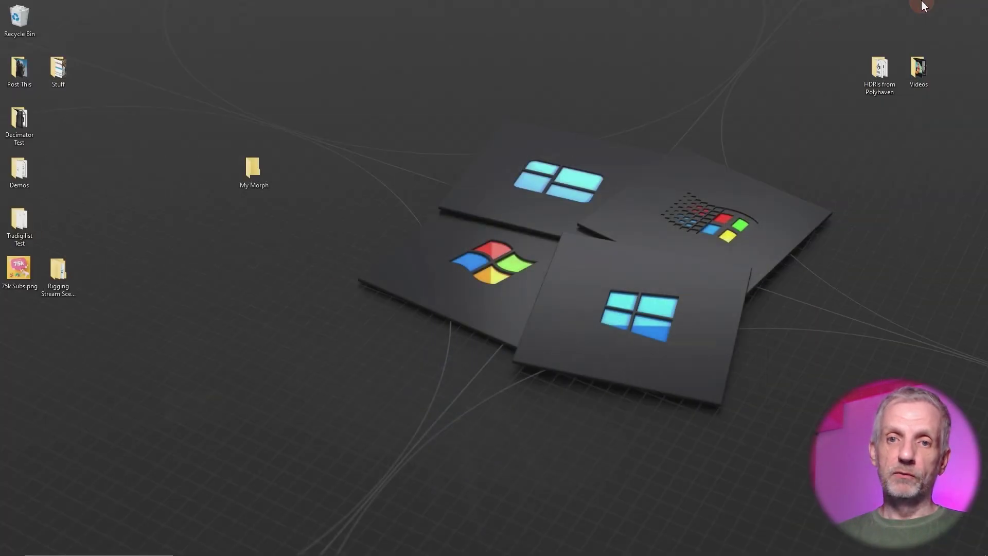
double_click(258, 167)
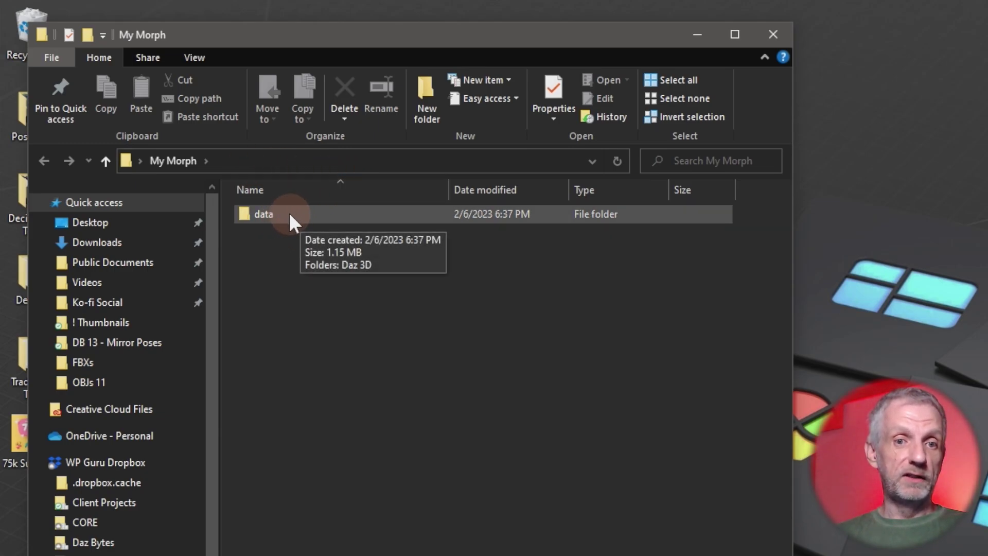
double_click(289, 215)
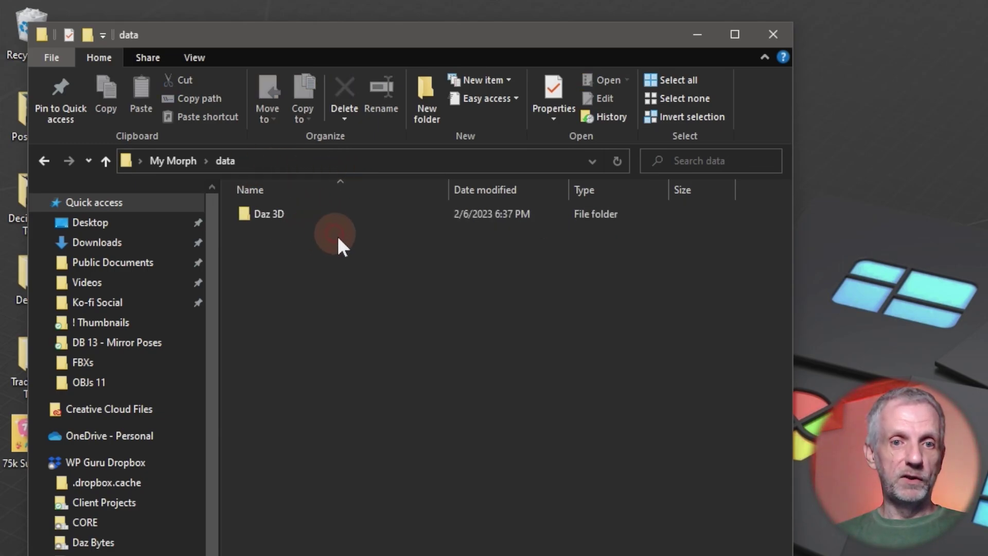
double_click(316, 213)
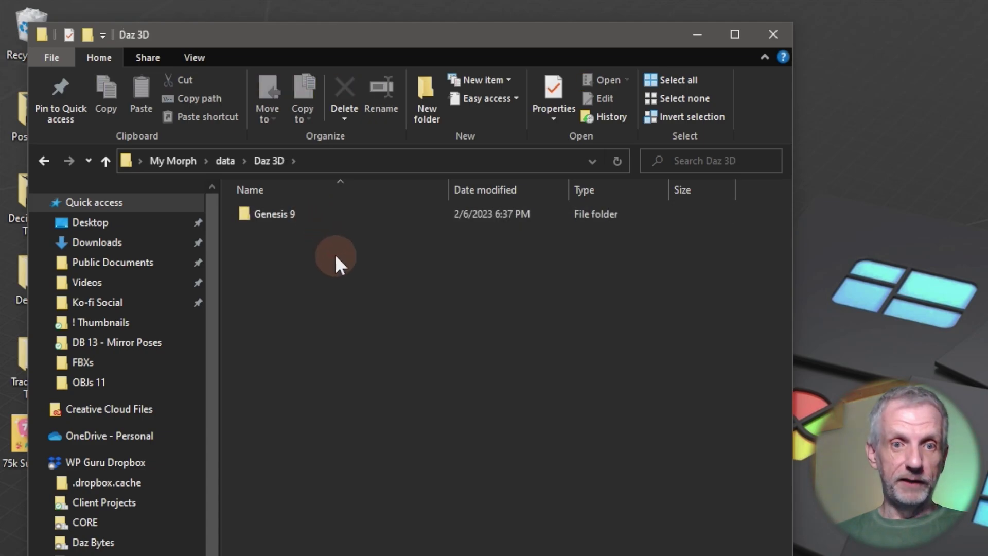
double_click(326, 216)
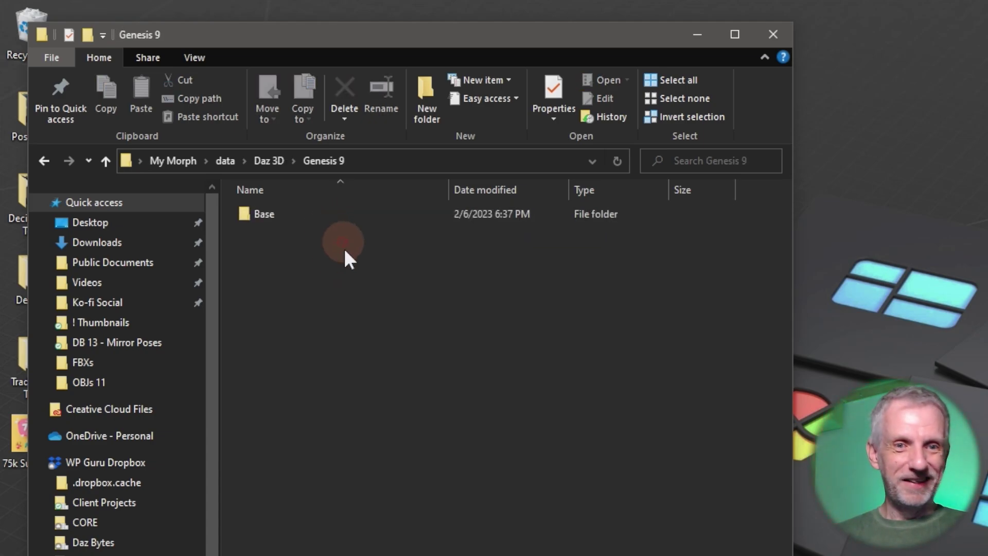
double_click(328, 212)
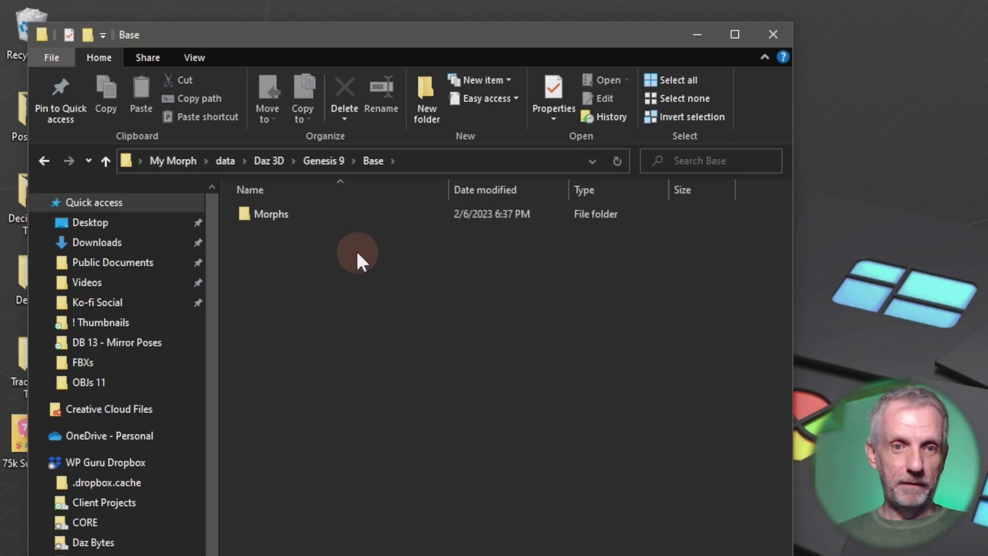
double_click(355, 223)
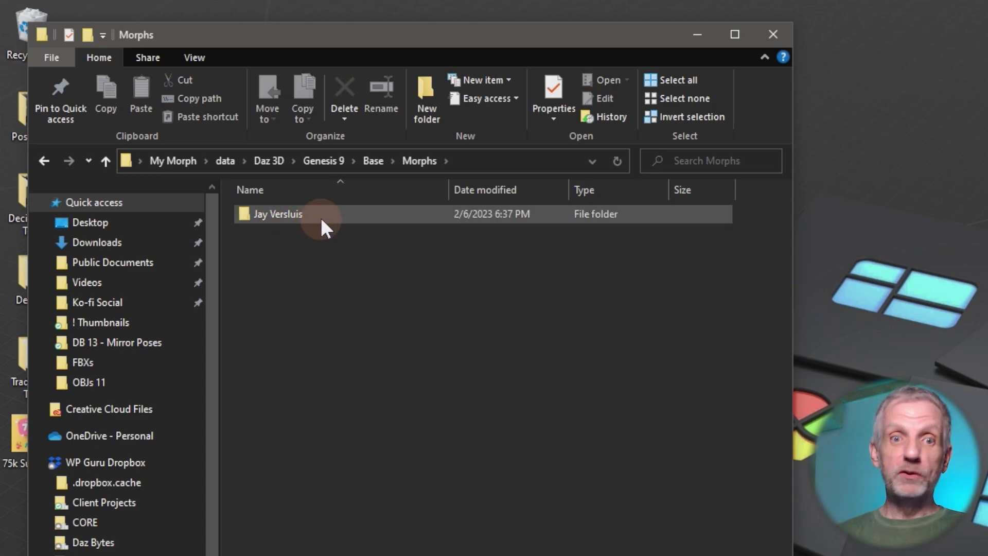
click(296, 216)
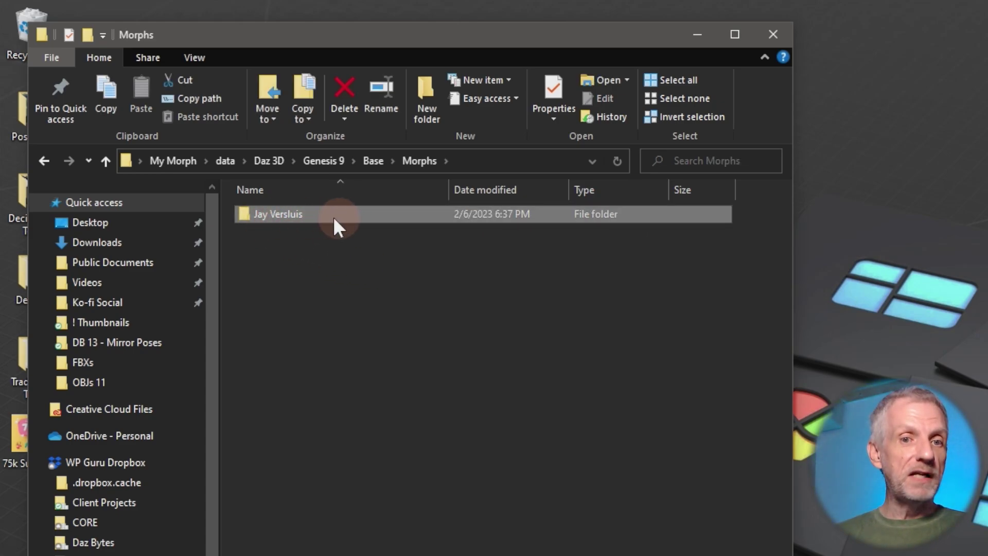
double_click(338, 212)
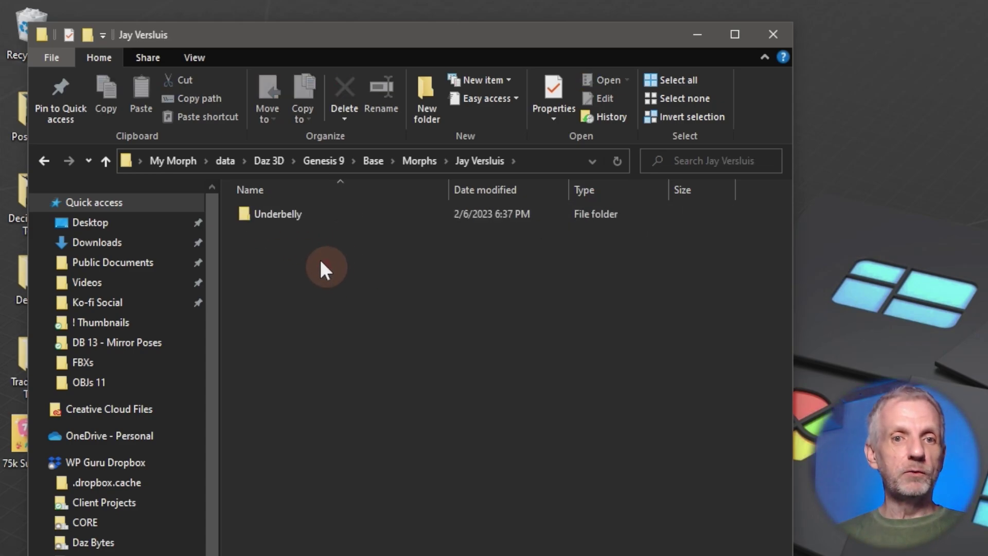
double_click(326, 215)
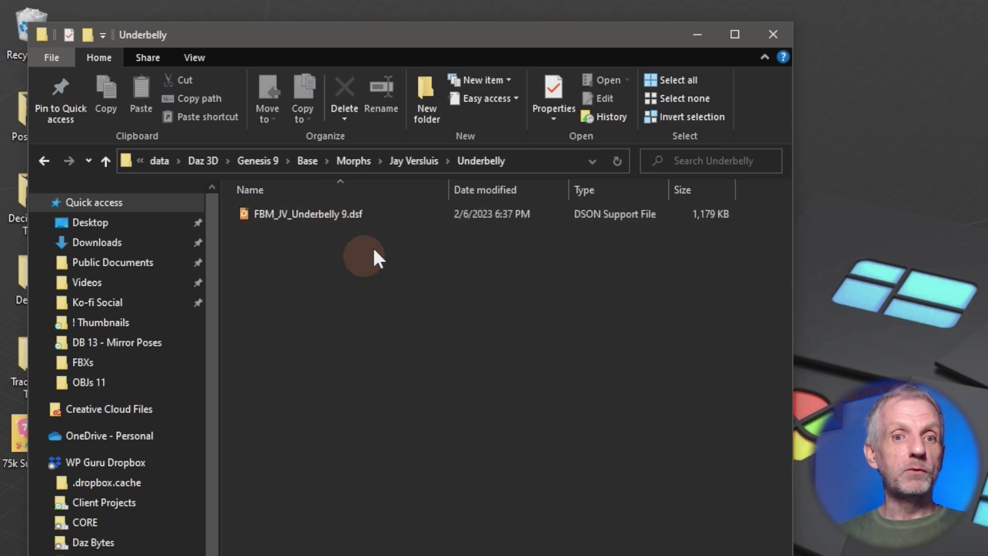
click(374, 222)
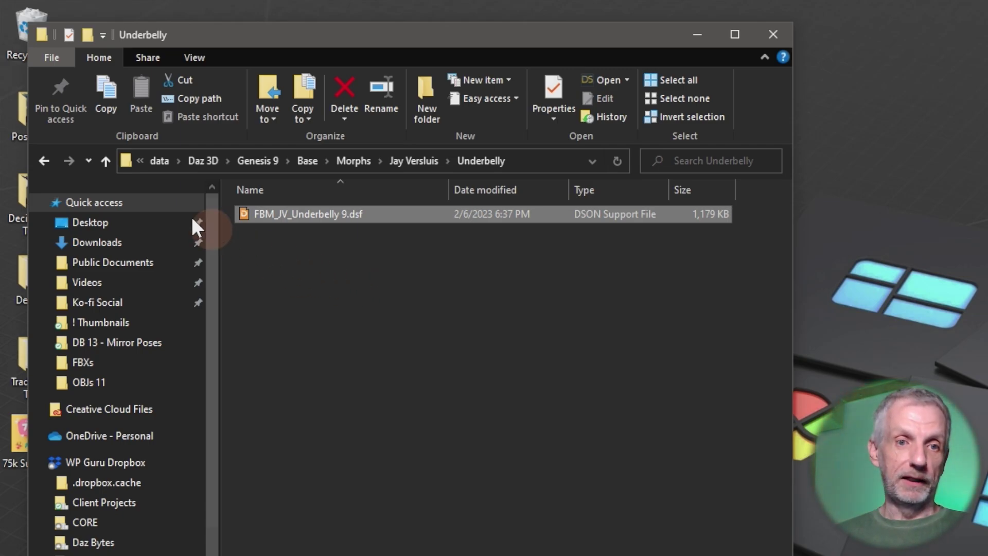
Return to the top-level My Morph folder via the address bar, leaving the data folder unselected.
click(155, 162)
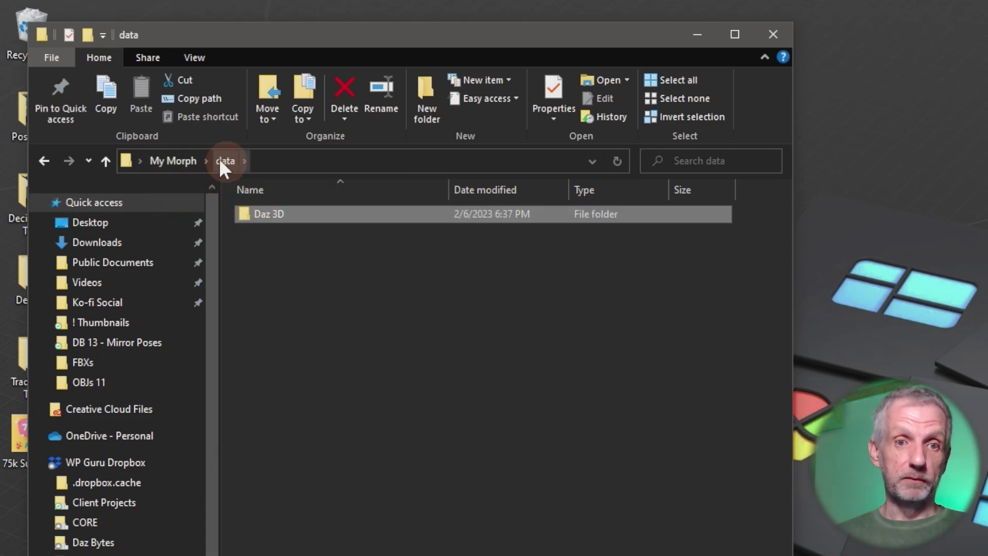
click(178, 161)
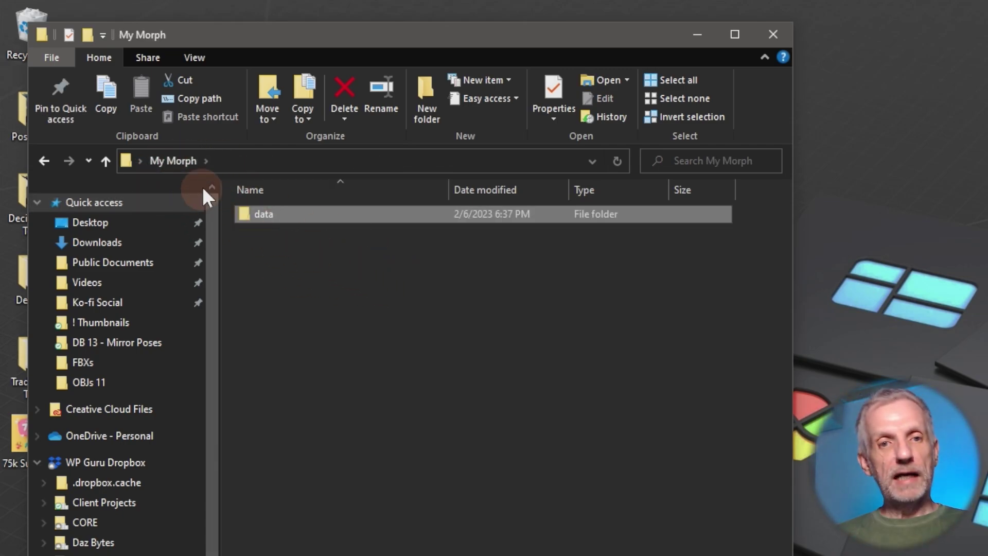
click(178, 160)
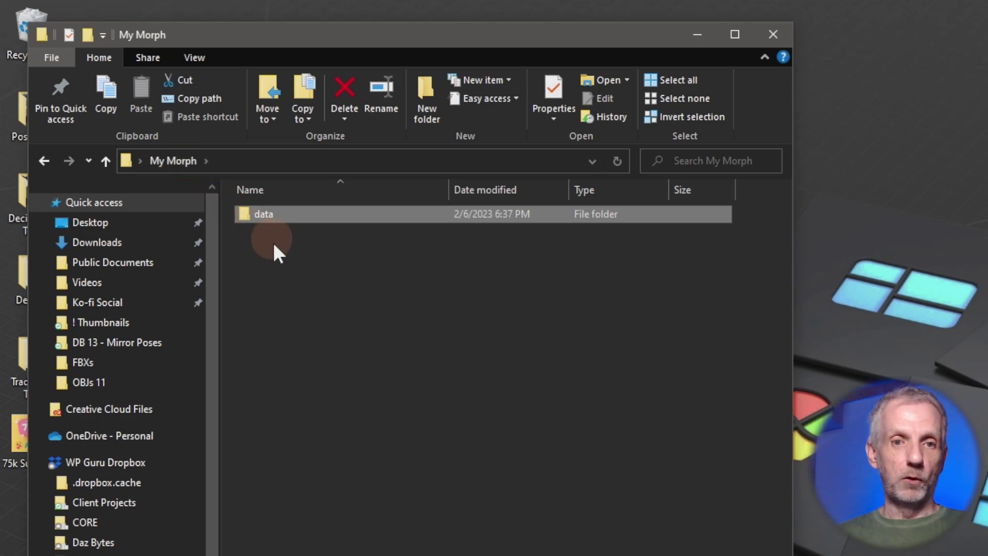
click(288, 261)
drag(307, 386, 268, 214)
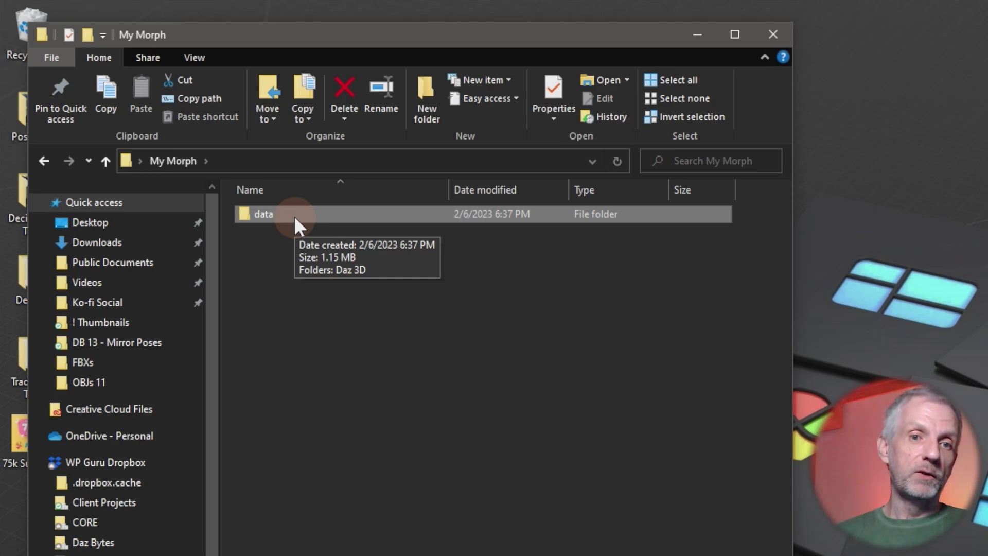
click(277, 283)
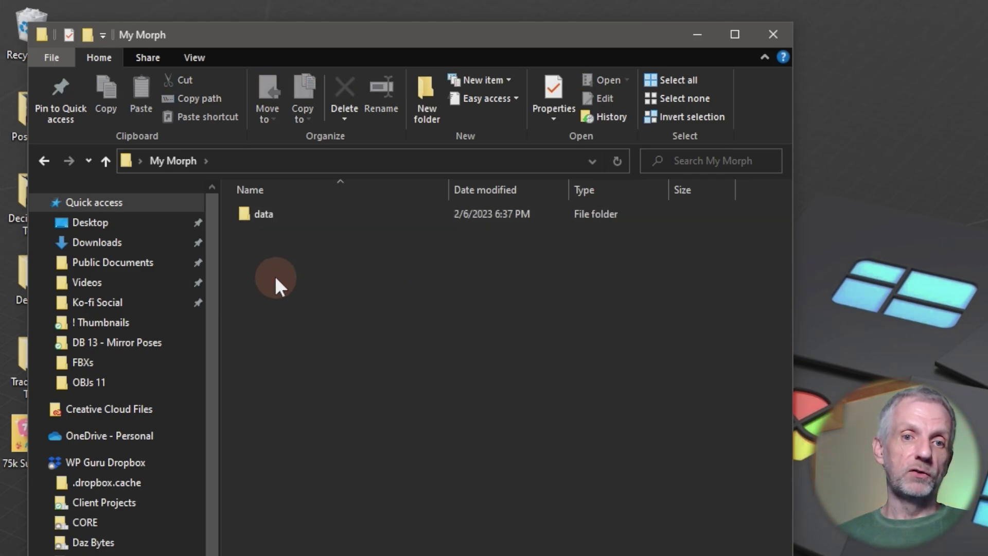
right_click(276, 281)
click(259, 296)
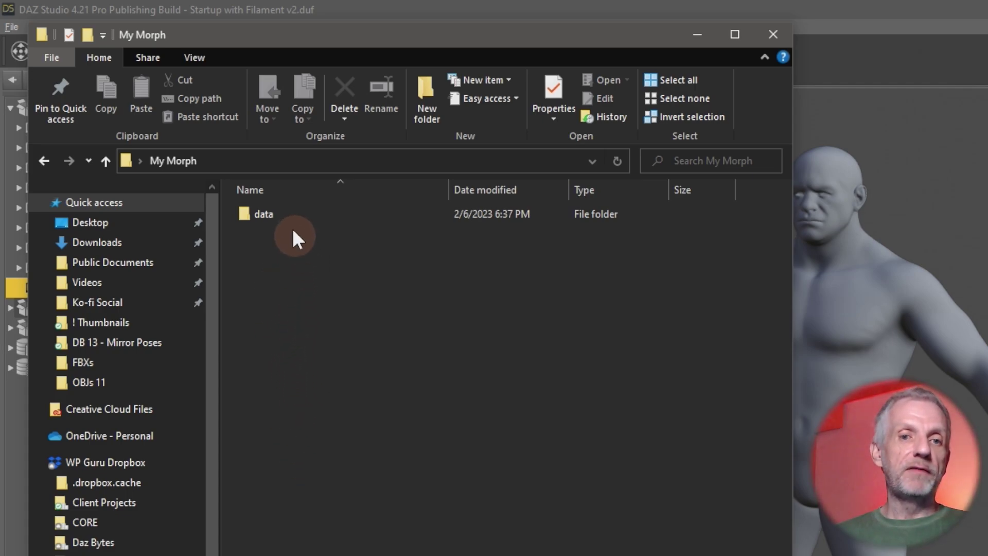
click(276, 214)
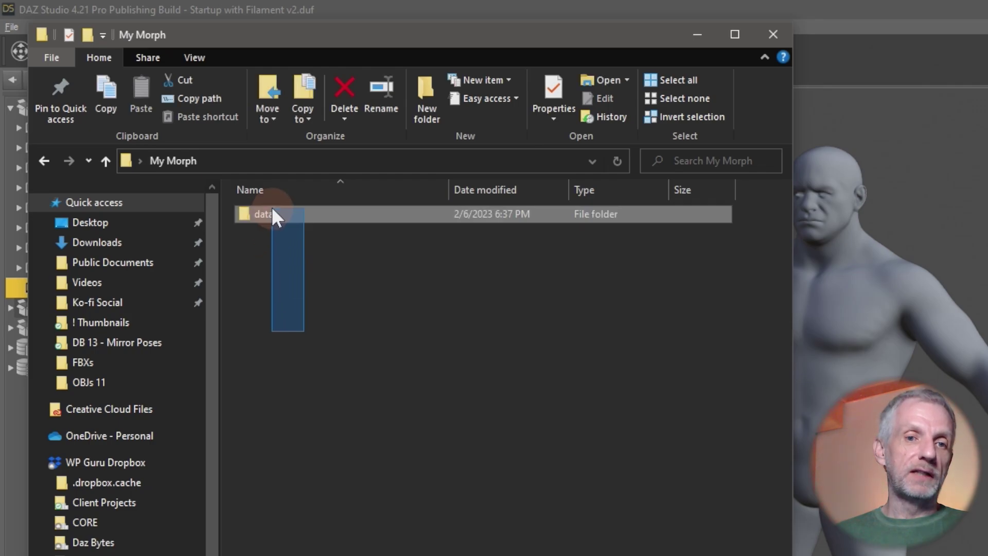
right_click(289, 216)
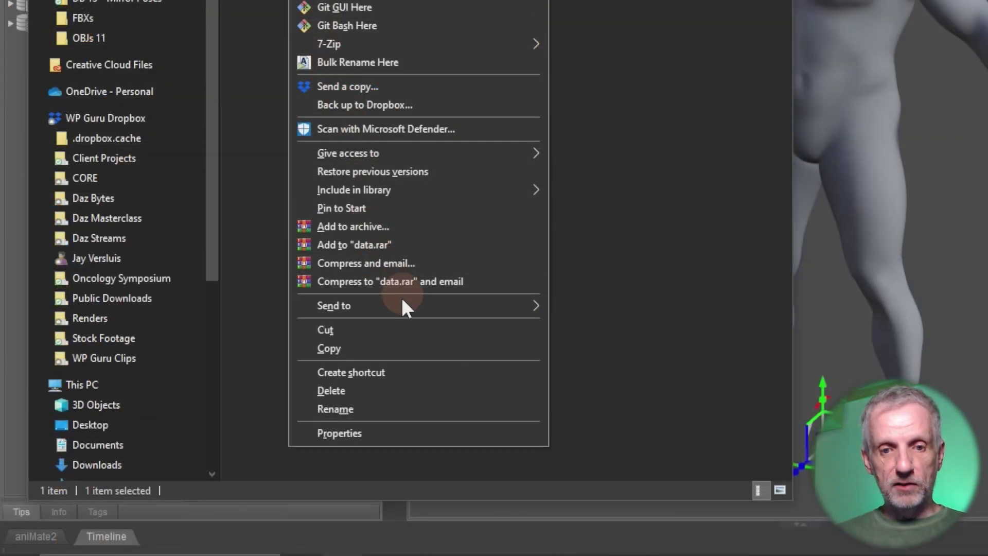
mouse_move(417, 555)
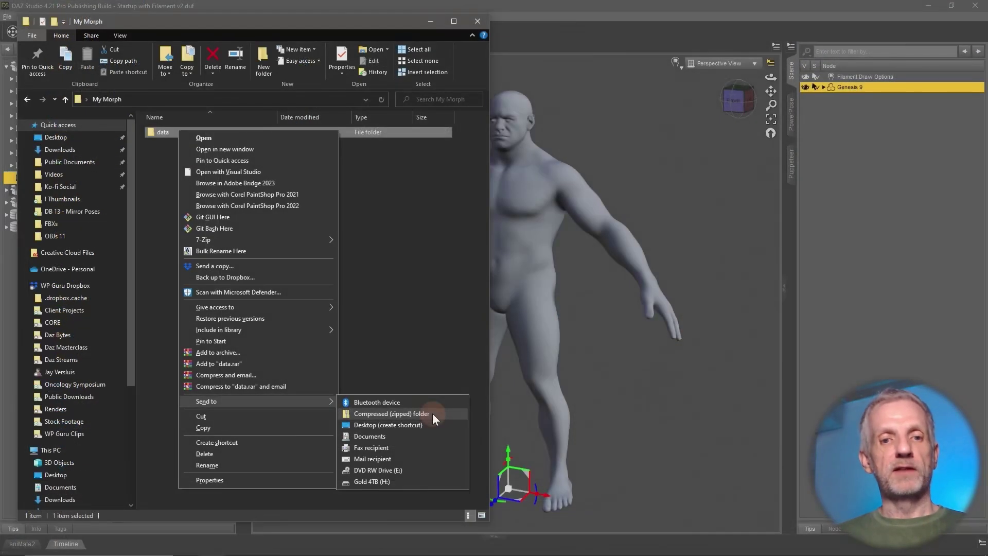
mouse_move(310, 240)
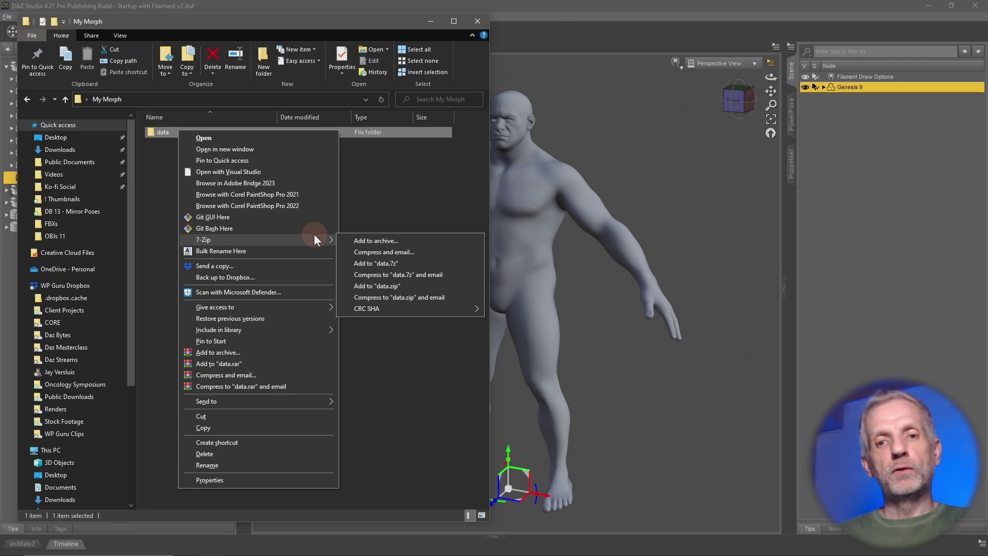
click(381, 223)
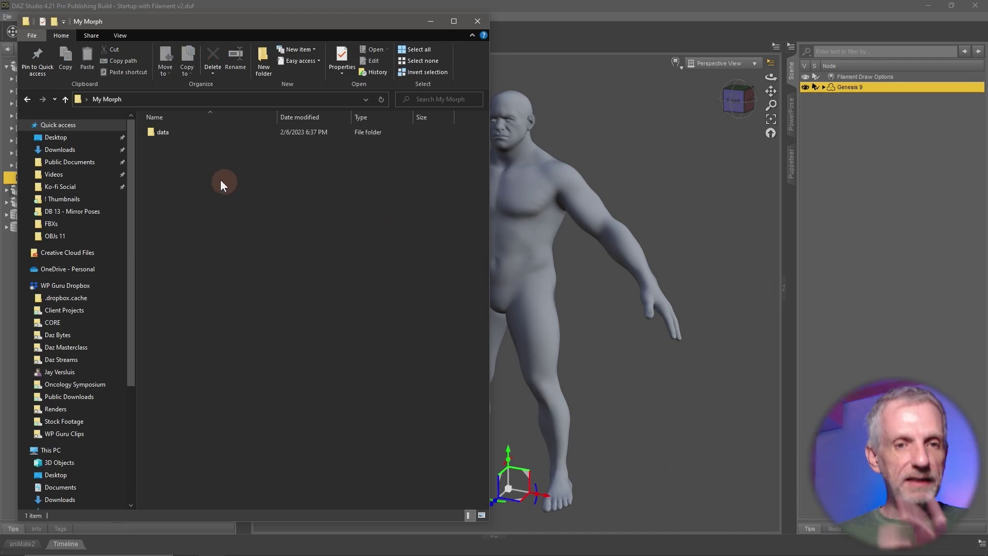
click(65, 100)
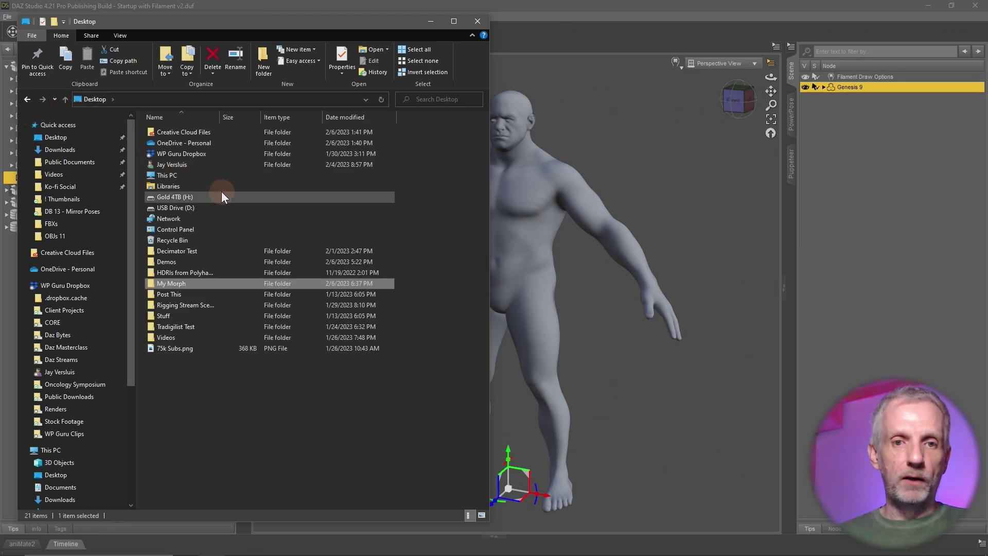
right_click(190, 283)
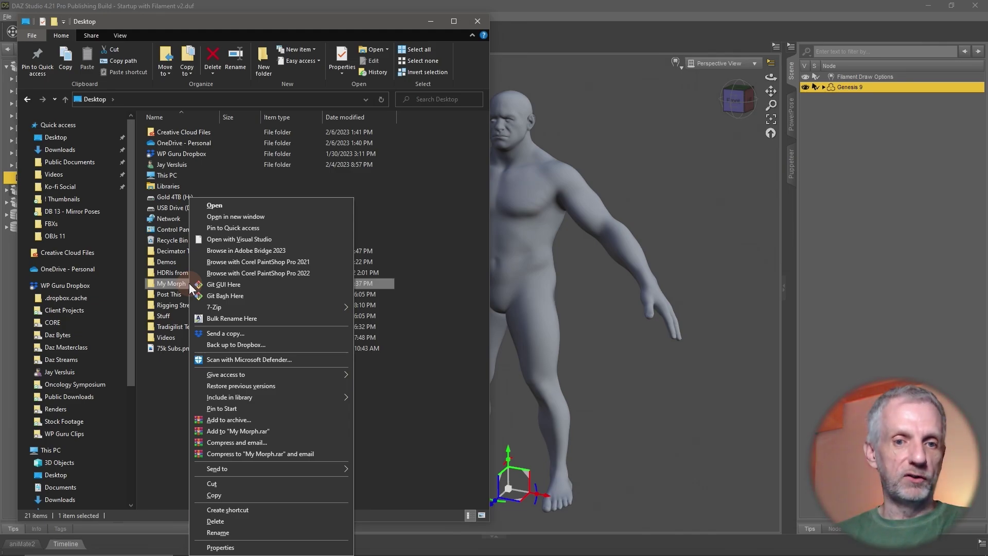
click(168, 284)
double_click(169, 283)
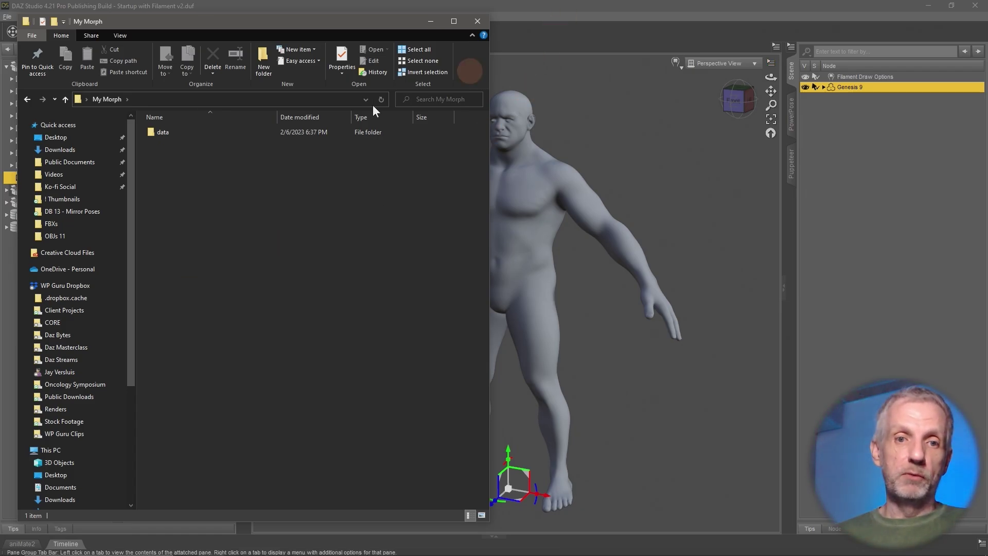
Back in DAZ Studio, replace the current figure with a fresh Genesis 9 Dev Load.
click(558, 9)
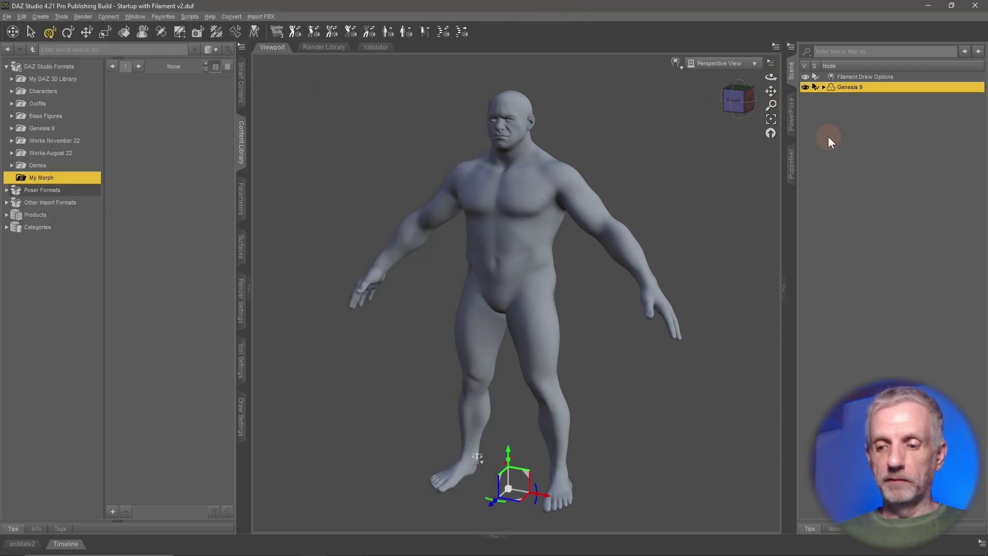
key(Delete)
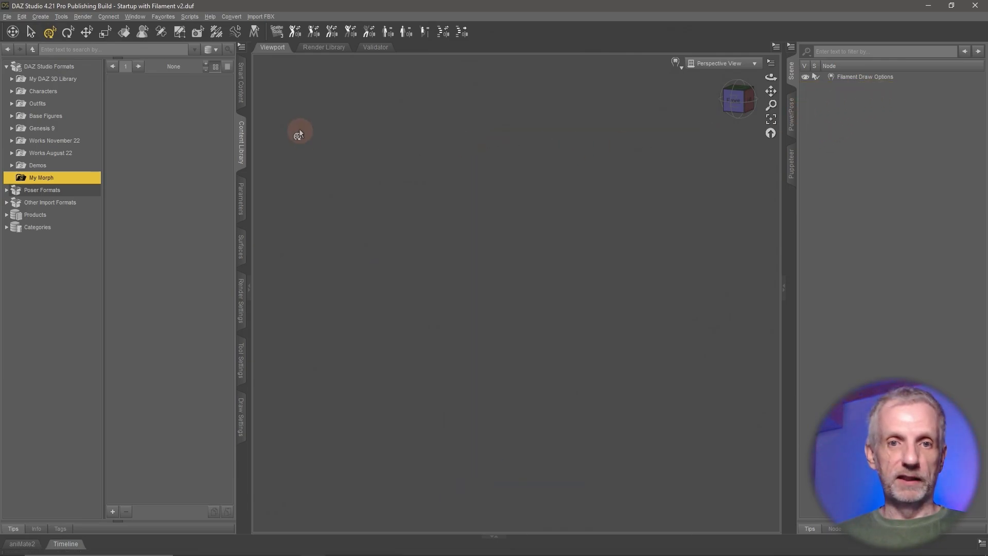
click(242, 95)
double_click(82, 124)
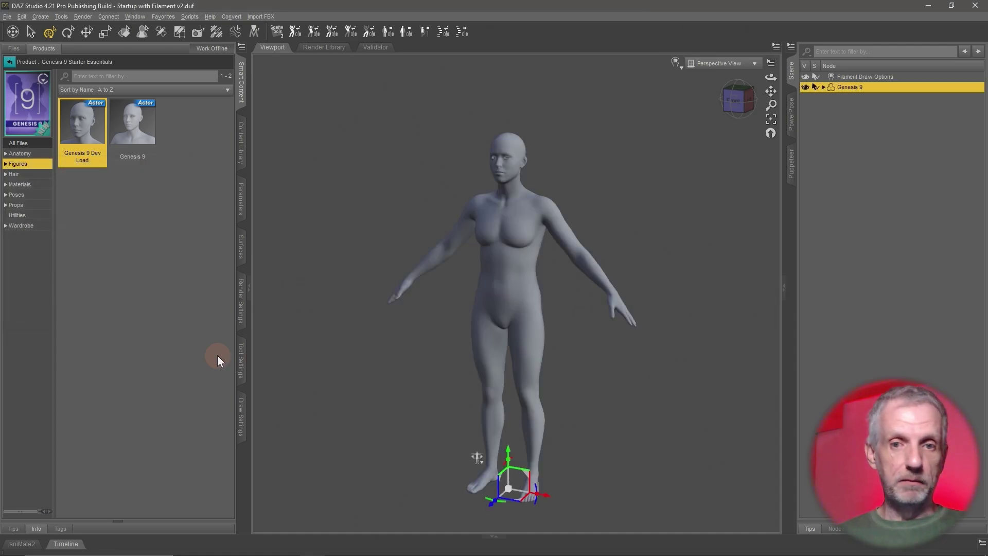
Dial Underbelly 9 up to 100% to confirm it works, then delete the figure.
click(239, 200)
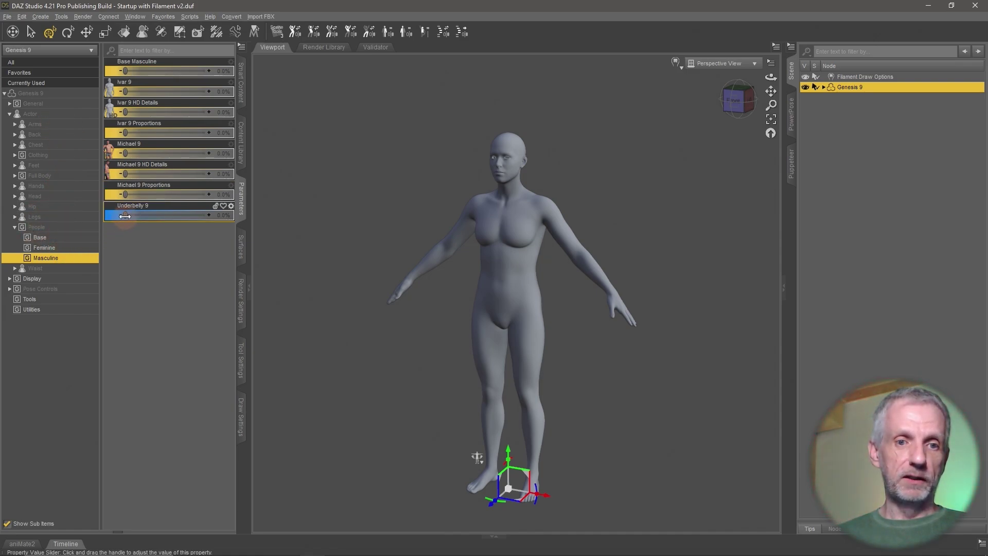
drag(125, 214, 89, 237)
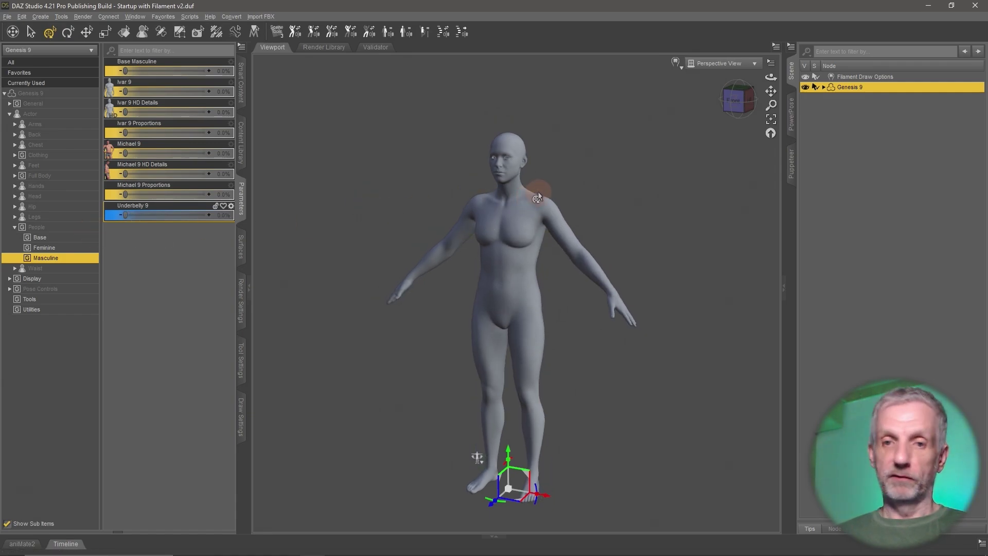
key(Delete)
Remove the My Morph library mapping from the Content Library.
click(240, 143)
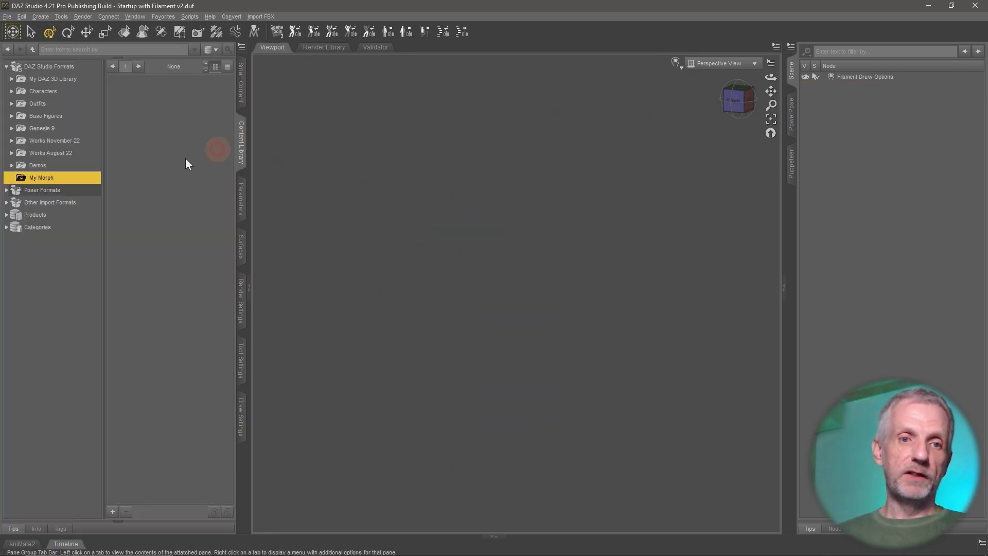
right_click(64, 178)
click(104, 182)
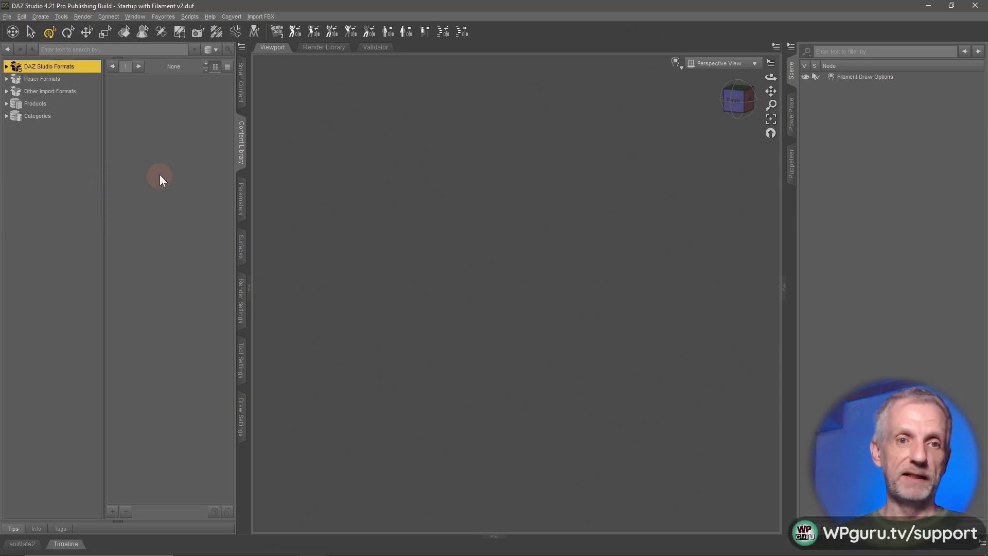
Reload Genesis 9 Dev Load and confirm its Masculine morphs lack Underbelly 9.
click(241, 84)
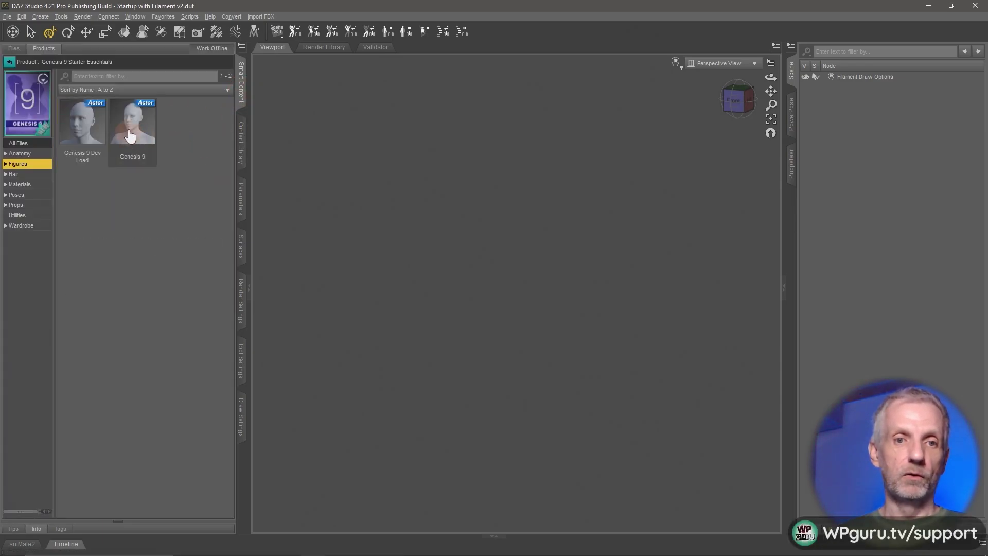
double_click(81, 142)
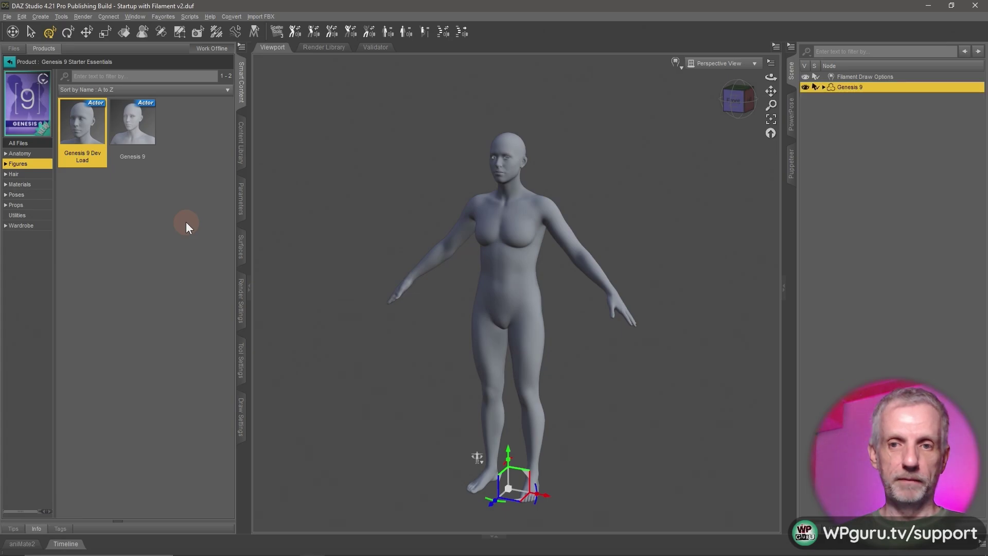
click(239, 208)
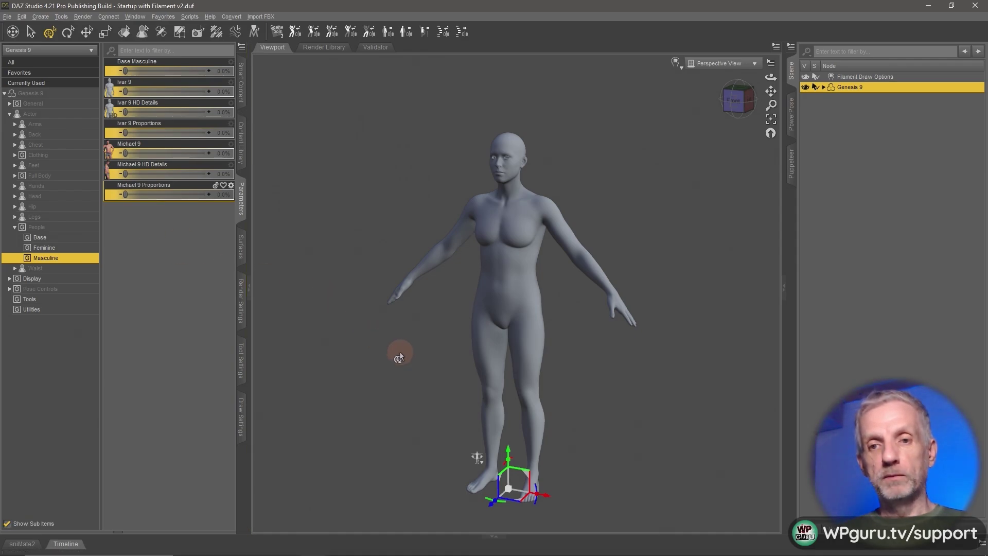
alt+drag(400, 348, 396, 360)
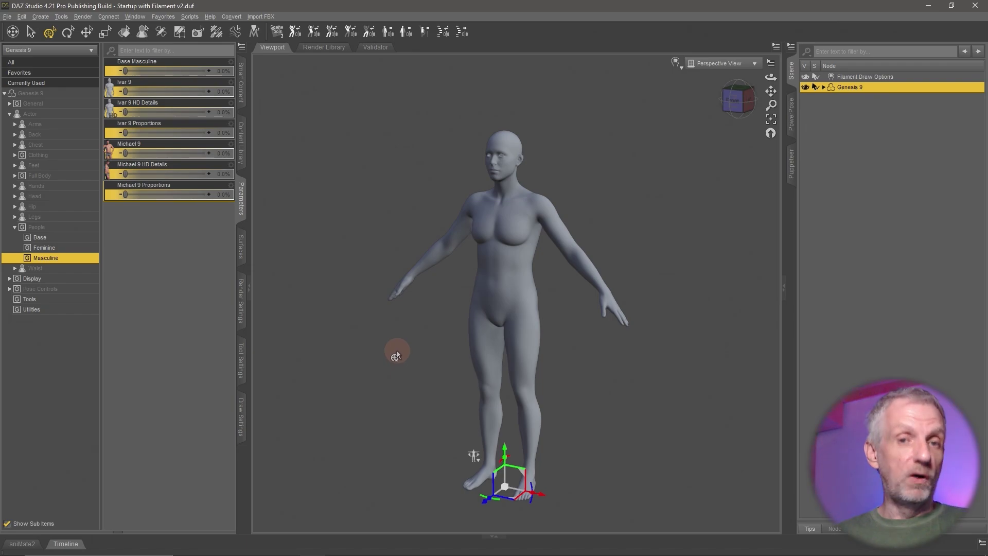